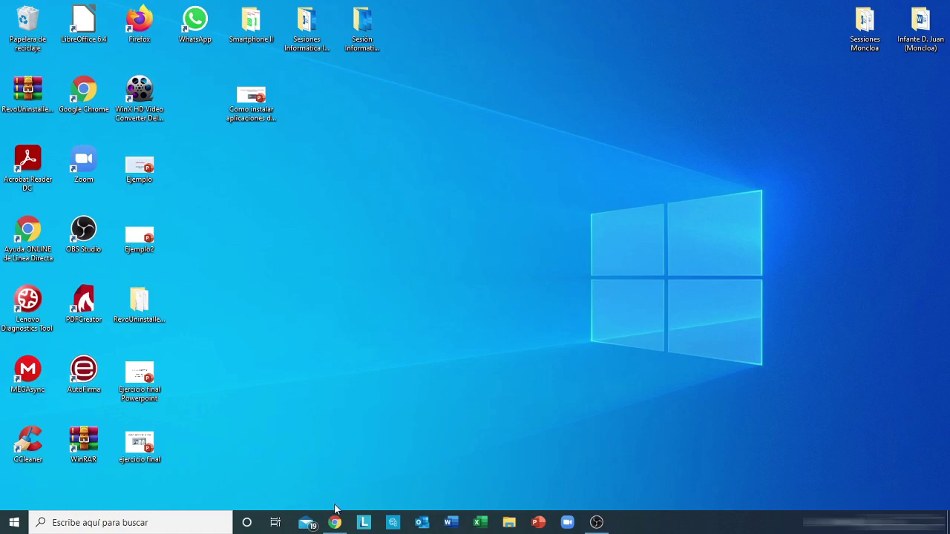
# Open Gmail in Google Chrome and delete both conversations in the Principal inbox.
pyautogui.click(336, 523)
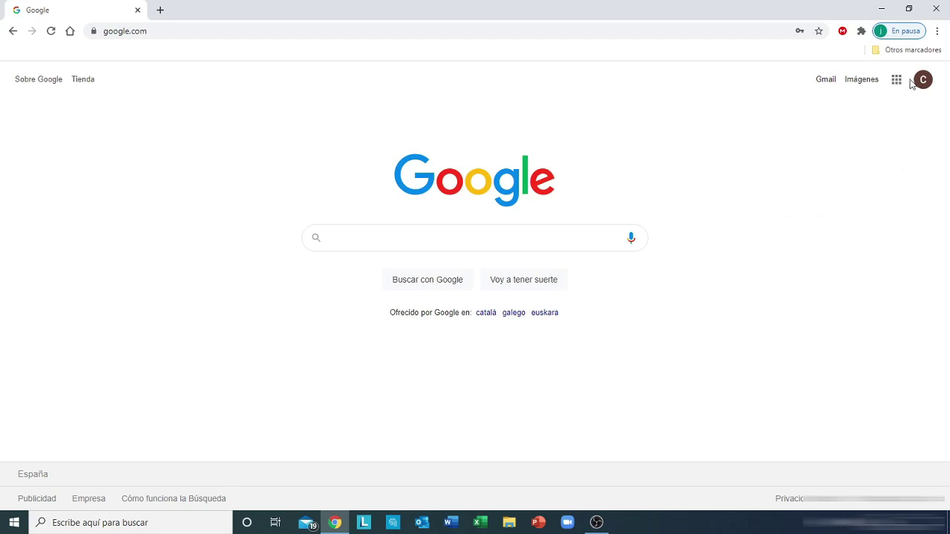
pyautogui.click(823, 82)
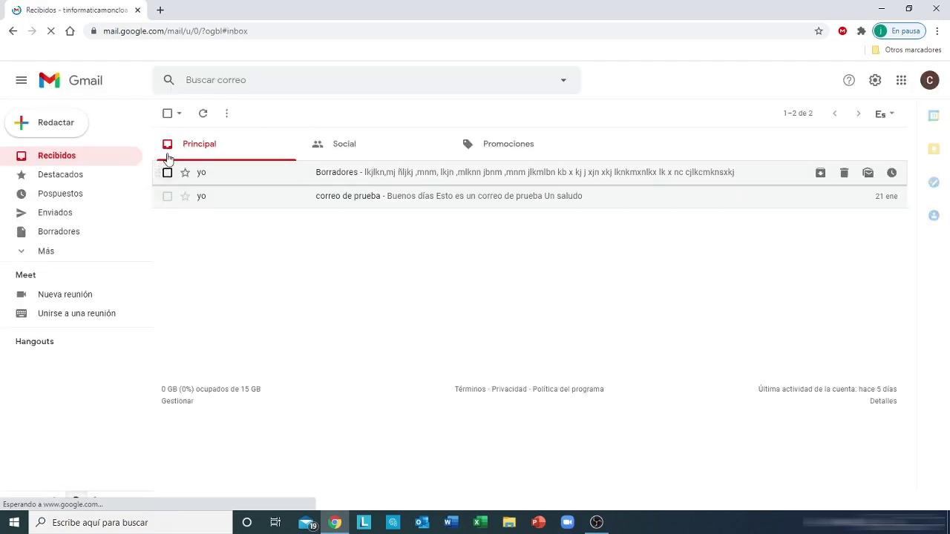
pyautogui.click(167, 113)
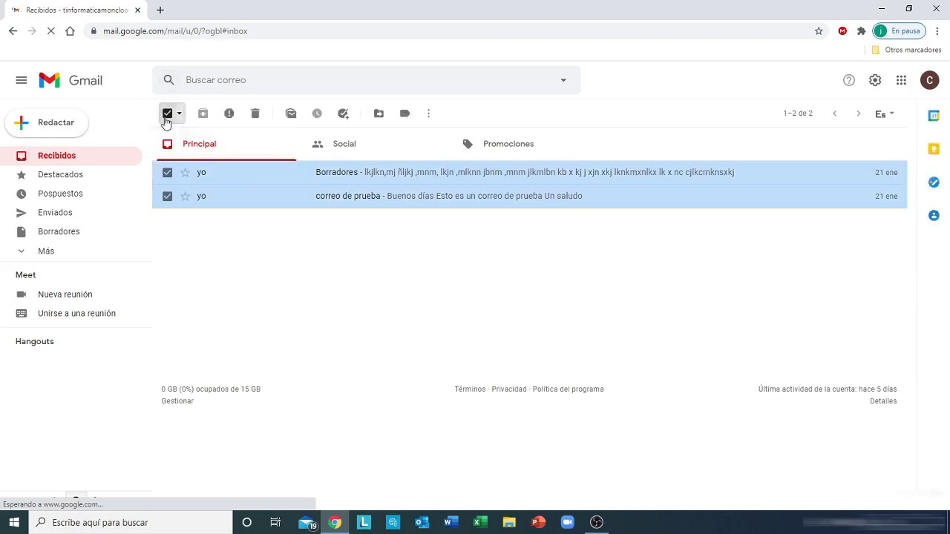
pyautogui.click(255, 115)
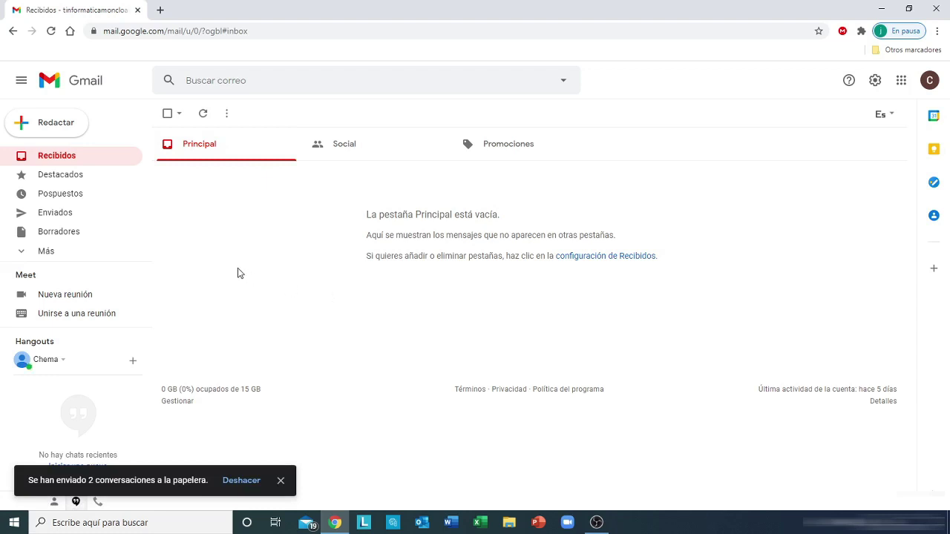
# Start a new message addressed to the account's own e-mail address with the subject "Prueba".
pyautogui.click(72, 126)
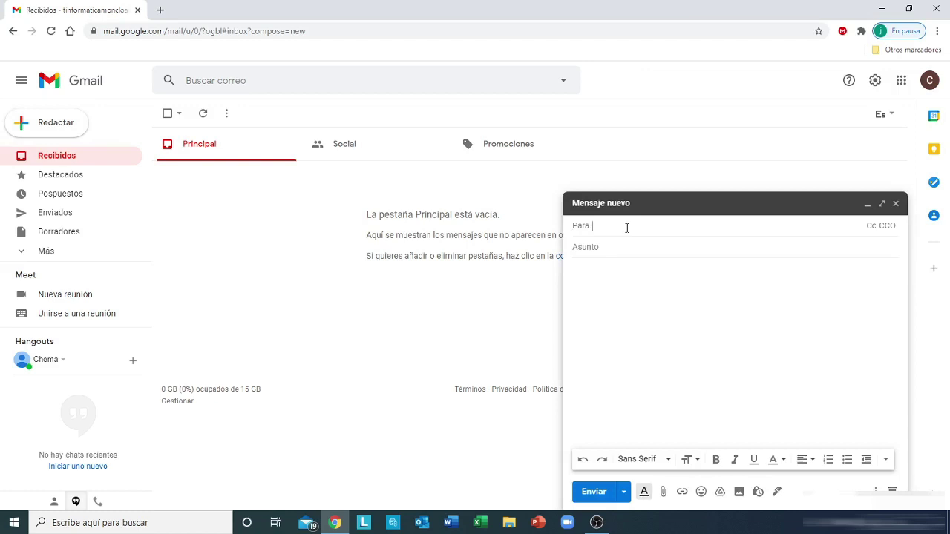
pyautogui.click(870, 231)
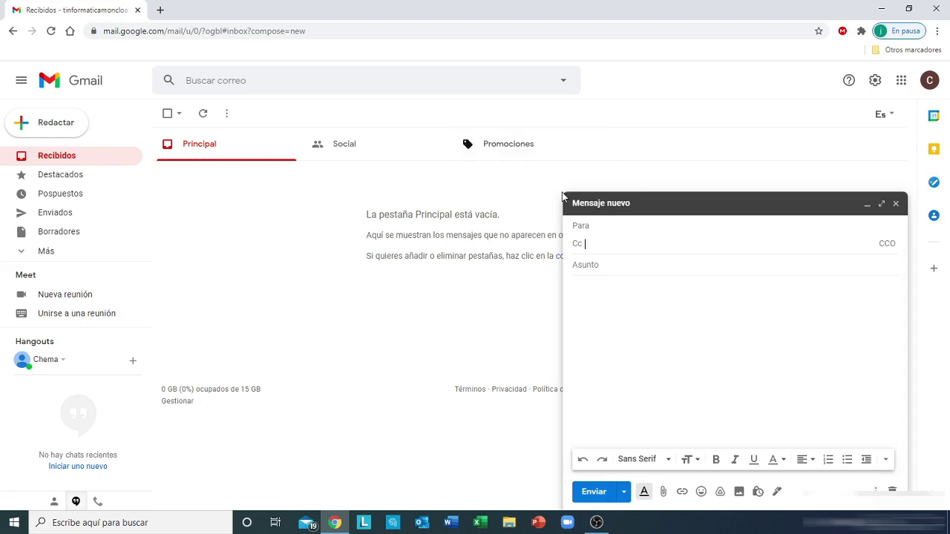
pyautogui.click(599, 227)
pyautogui.write('ti')
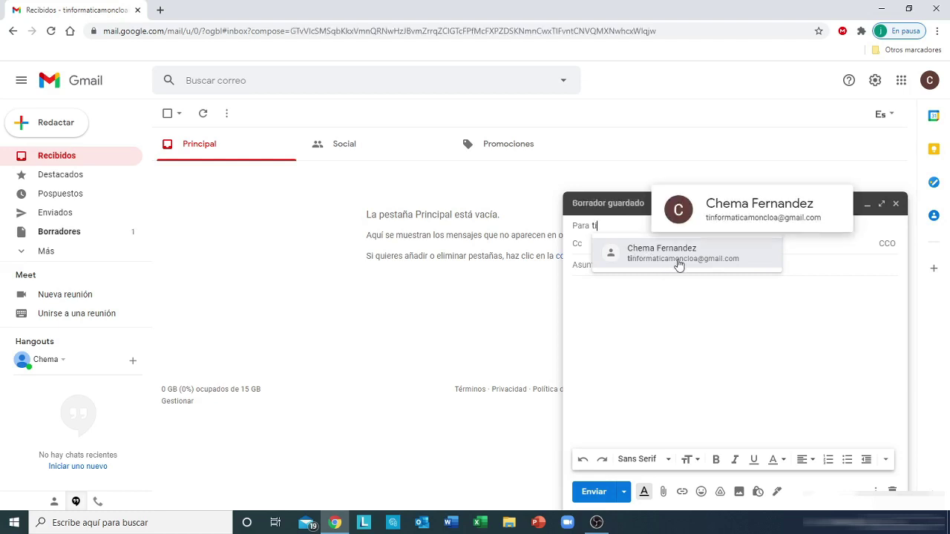
pyautogui.click(680, 265)
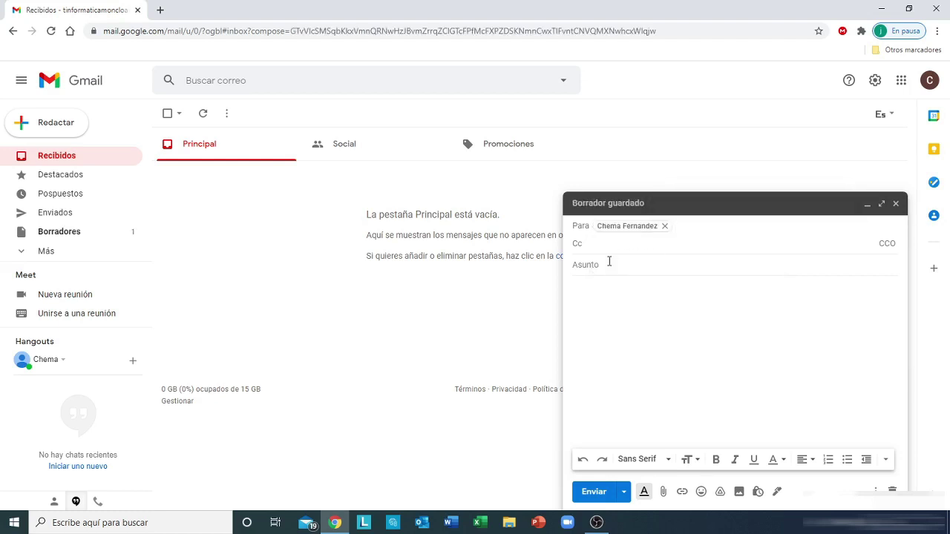
pyautogui.click(585, 269)
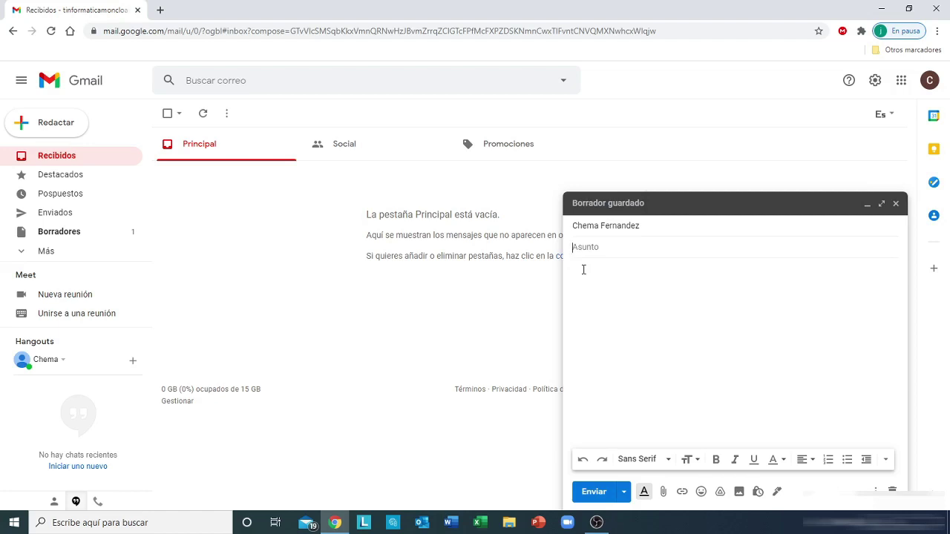
pyautogui.write('Prueba')
# Write "Hola" and "Esto es un correo de prueba" as separate paragraphs in the message body, fixing the last word with the spelling suggestion.
pyautogui.click(576, 282)
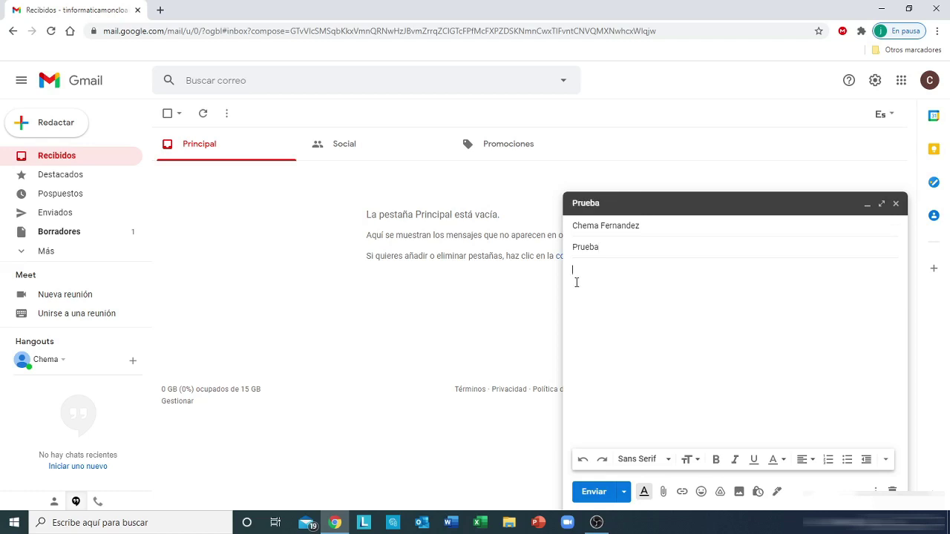
pyautogui.write('Hola')
pyautogui.press('Return')
pyautogui.press('Return')
pyautogui.write('Esto es un correo de pruieba')
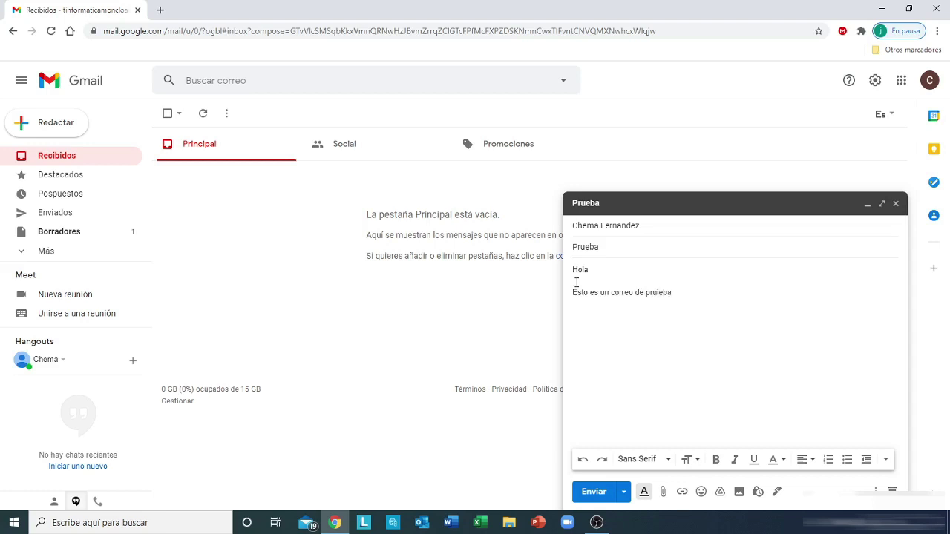
pyautogui.press('Return')
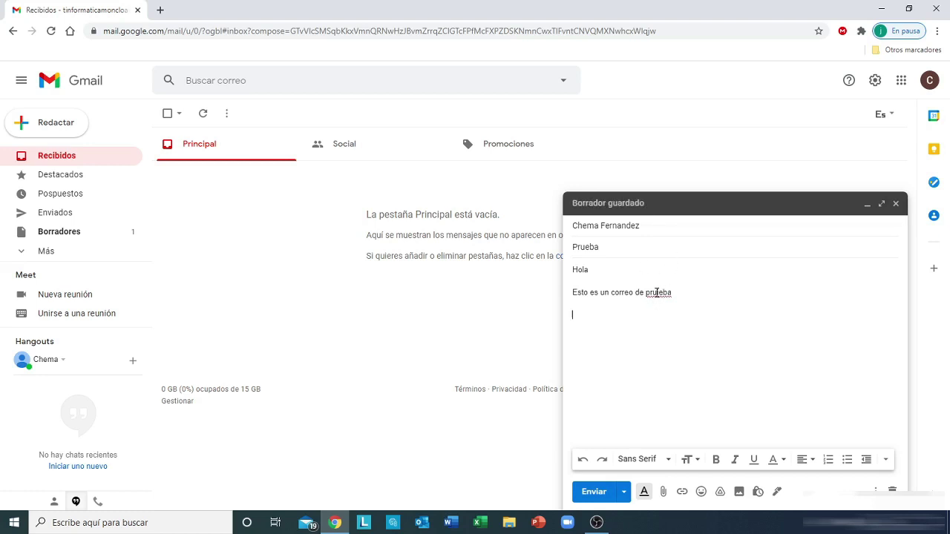
pyautogui.click(657, 293)
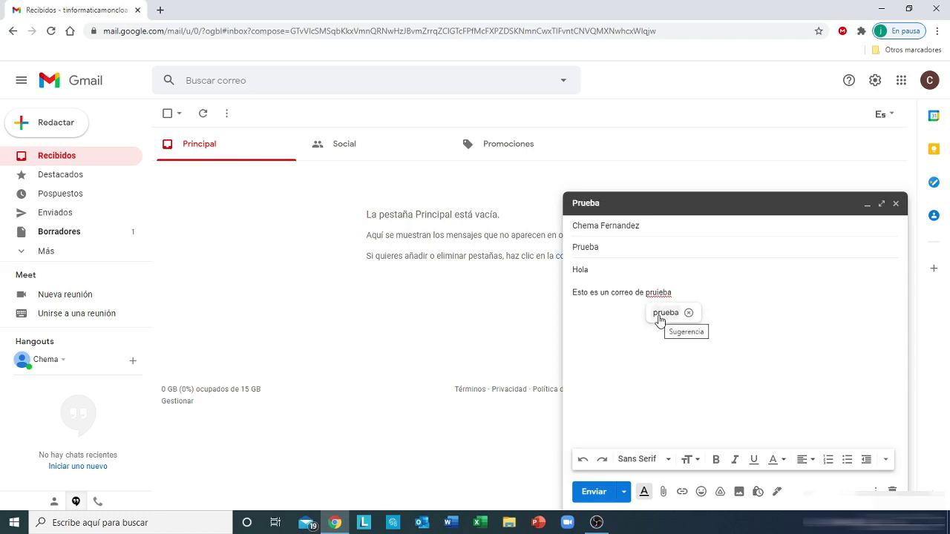
pyautogui.click(660, 315)
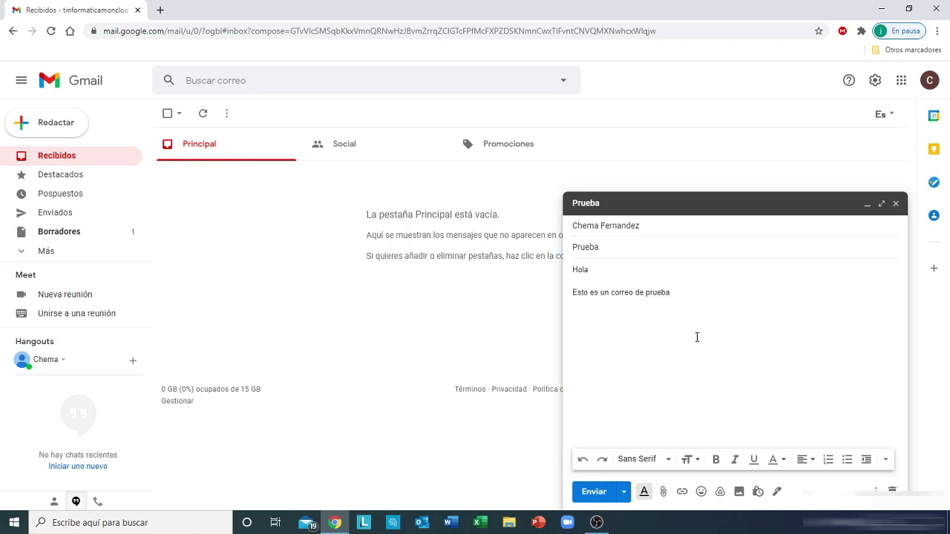
# Add the closing line "Un saludo" to the message and send it.
pyautogui.press('Return')
pyautogui.write('Un')
pyautogui.write('sALU')
pyautogui.press('BackSpace')
pyautogui.press('BackSpace')
pyautogui.press('BackSpace')
pyautogui.write('aludo')
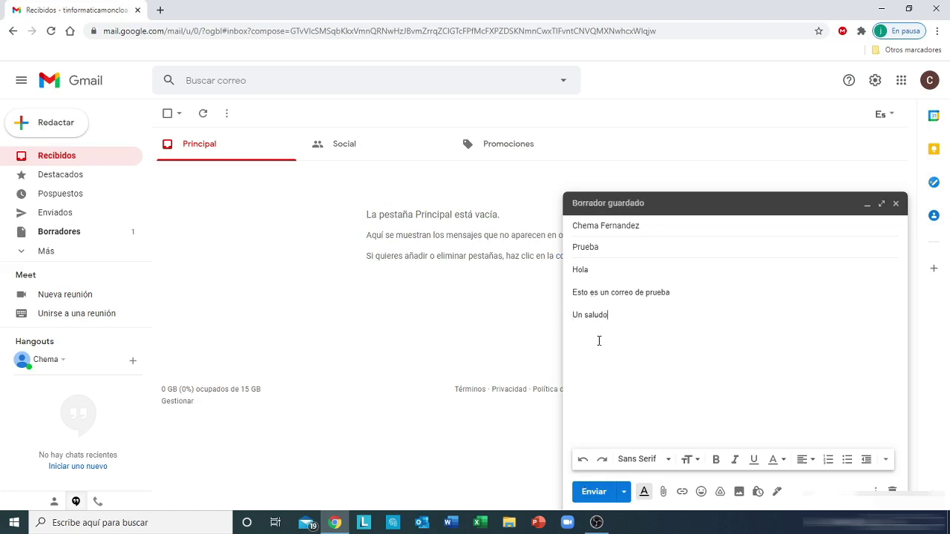
pyautogui.click(594, 493)
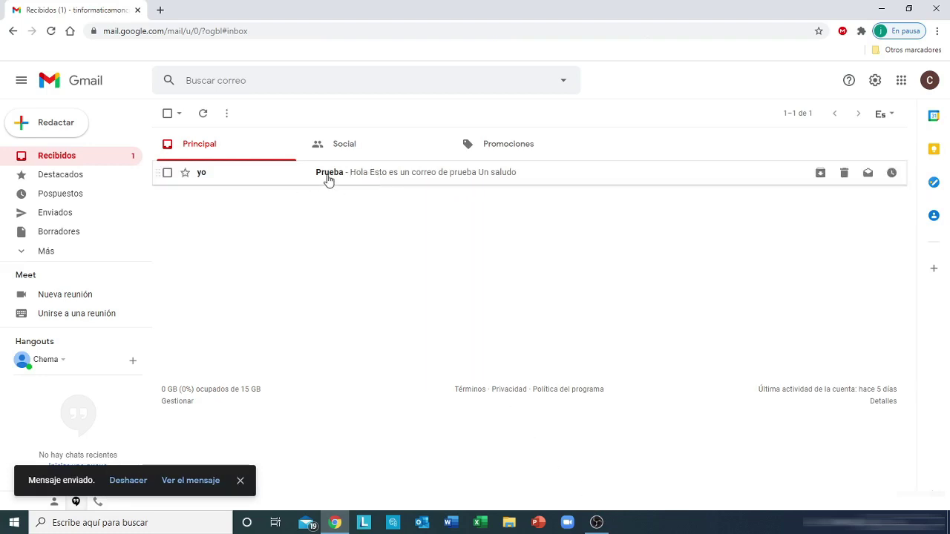
# Open the received "Prueba" message and send the reply "ok recibido correctamente".
pyautogui.click(328, 179)
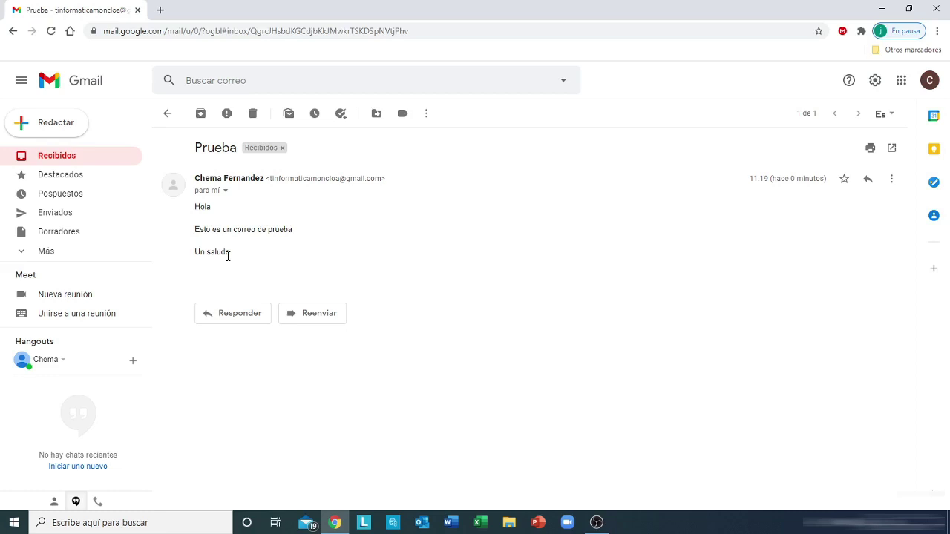
pyautogui.click(236, 321)
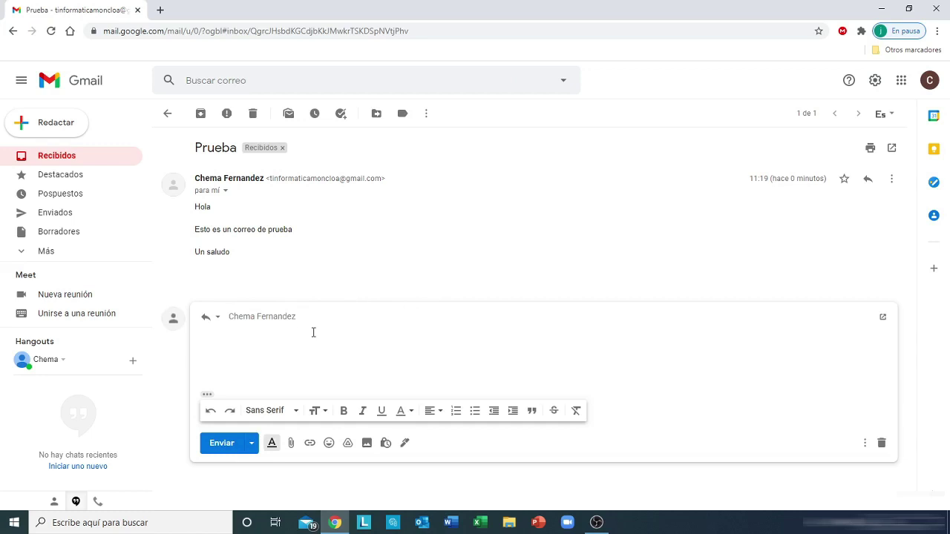
pyautogui.write('ok recibido ')
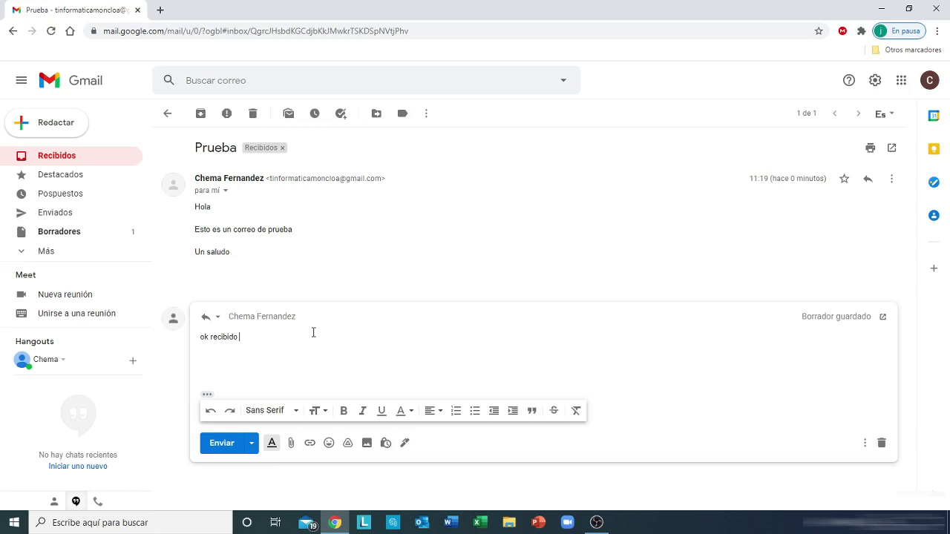
pyautogui.write('corre')
pyautogui.press('Tab')
pyautogui.click(221, 444)
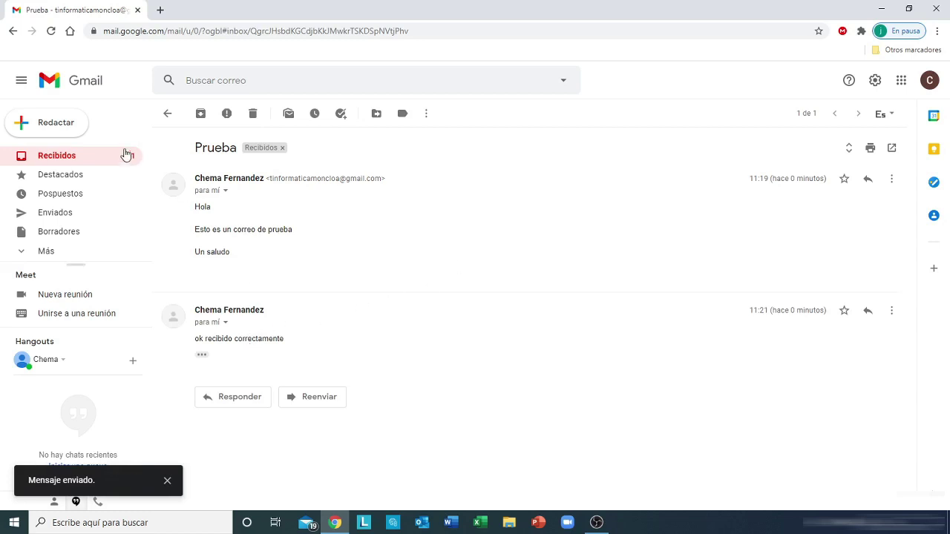
# Reopen the "Prueba" conversation from the inbox and send the reply "tu sabias esta opción", applying the spelling suggestions to both misspelled words.
pyautogui.click(111, 162)
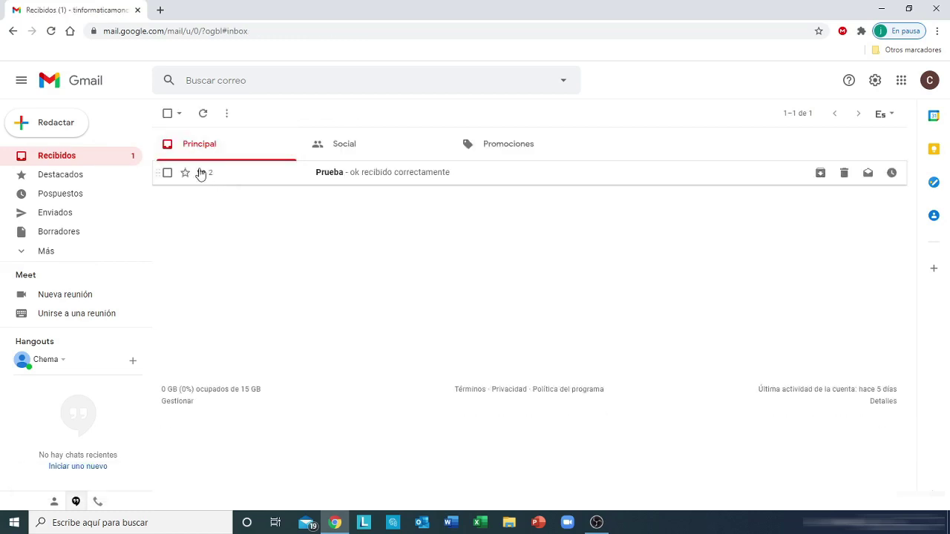
pyautogui.click(265, 181)
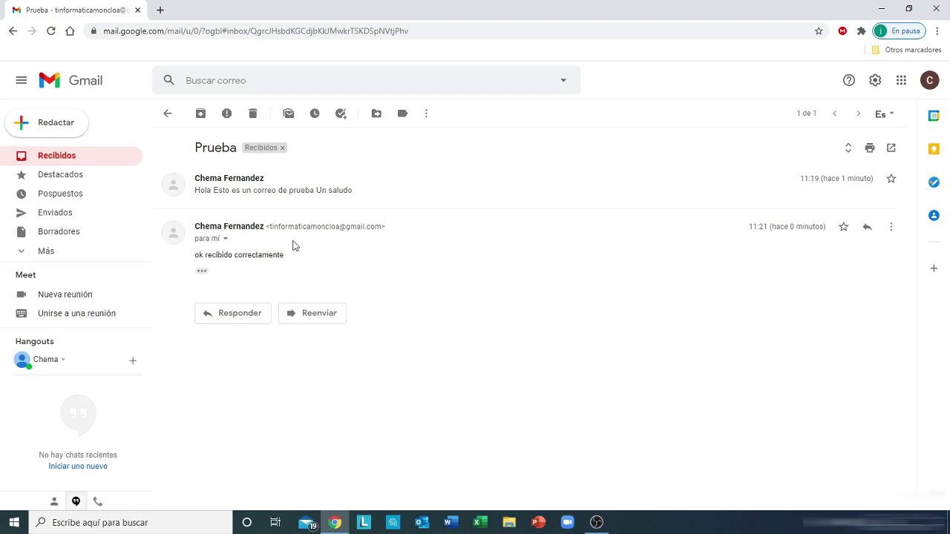
pyautogui.click(233, 318)
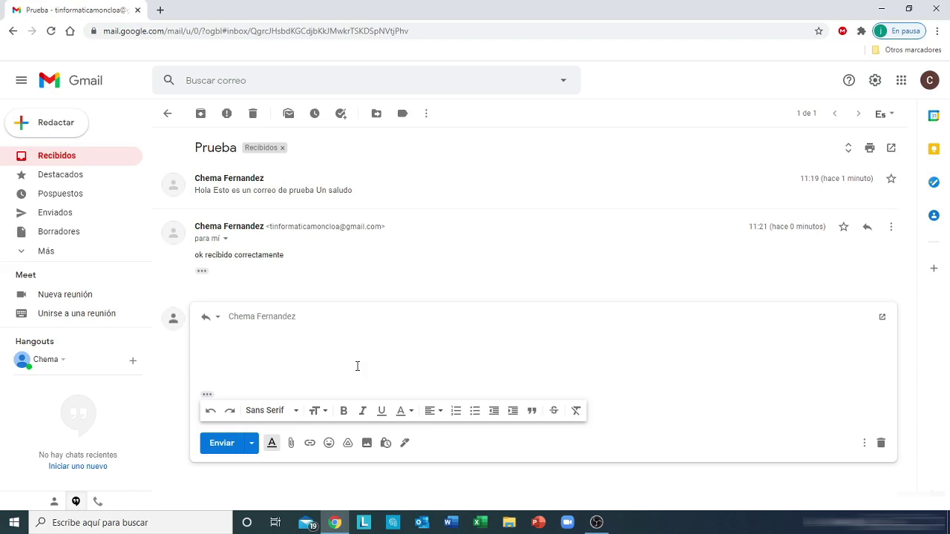
pyautogui.write('tu sabais esta opcion')
pyautogui.click(222, 338)
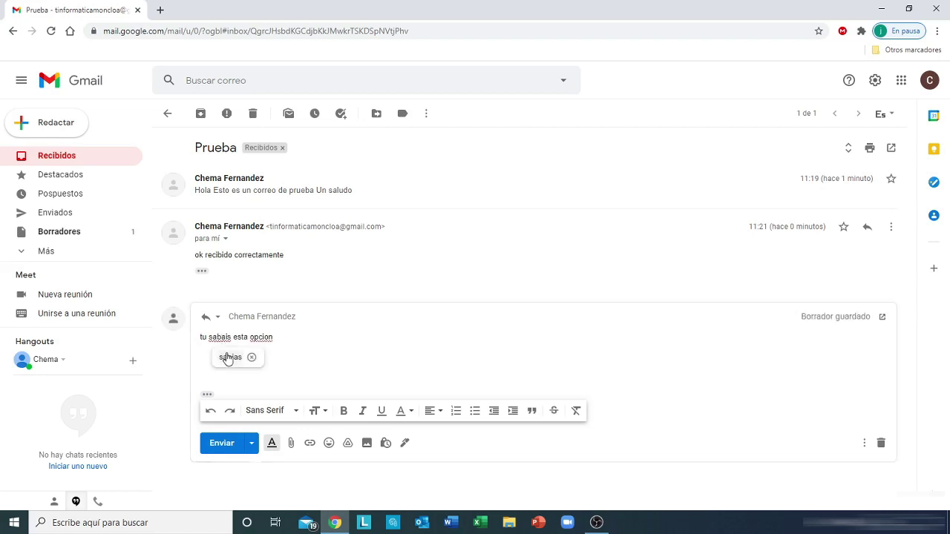
pyautogui.click(230, 357)
pyautogui.click(261, 339)
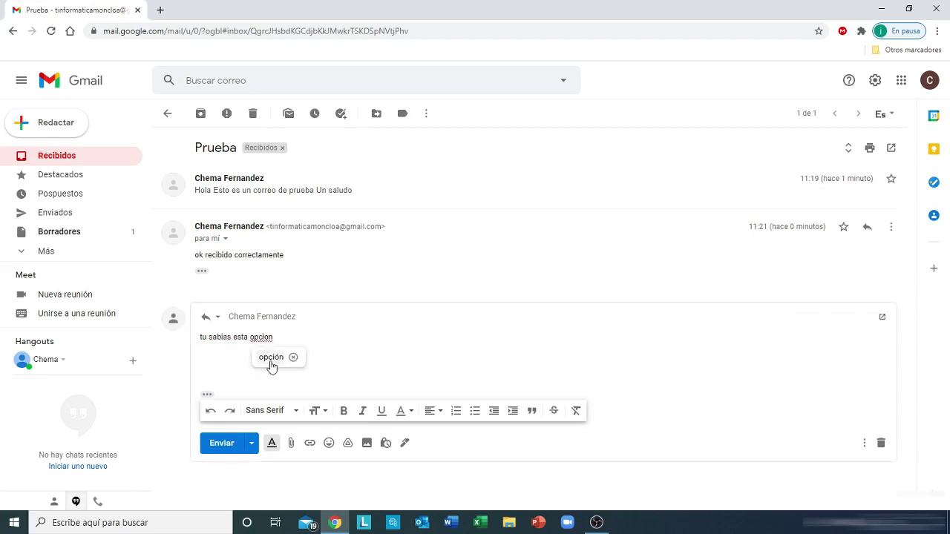
pyautogui.click(270, 360)
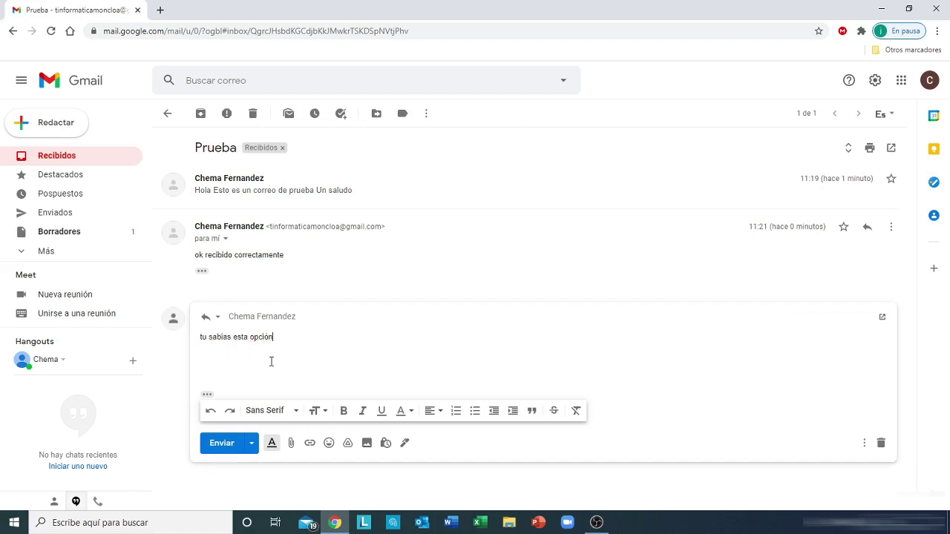
pyautogui.click(215, 443)
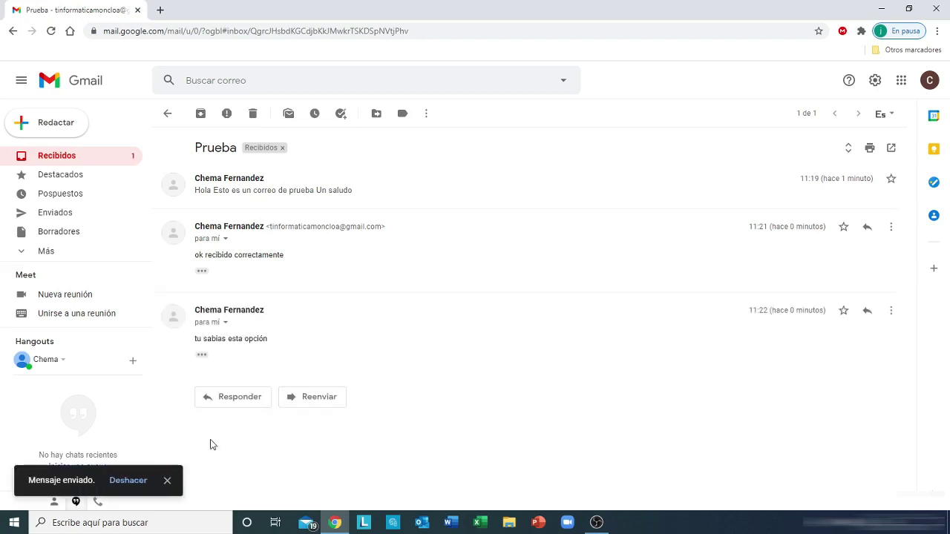
# Go back to the inbox, reopen the "Prueba" conversation and send the reply "si".
pyautogui.click(106, 161)
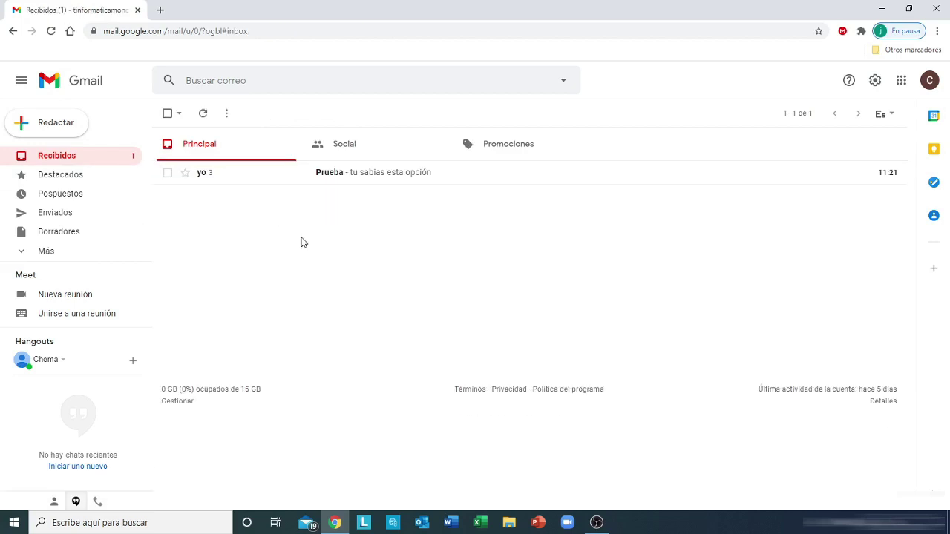
pyautogui.click(215, 175)
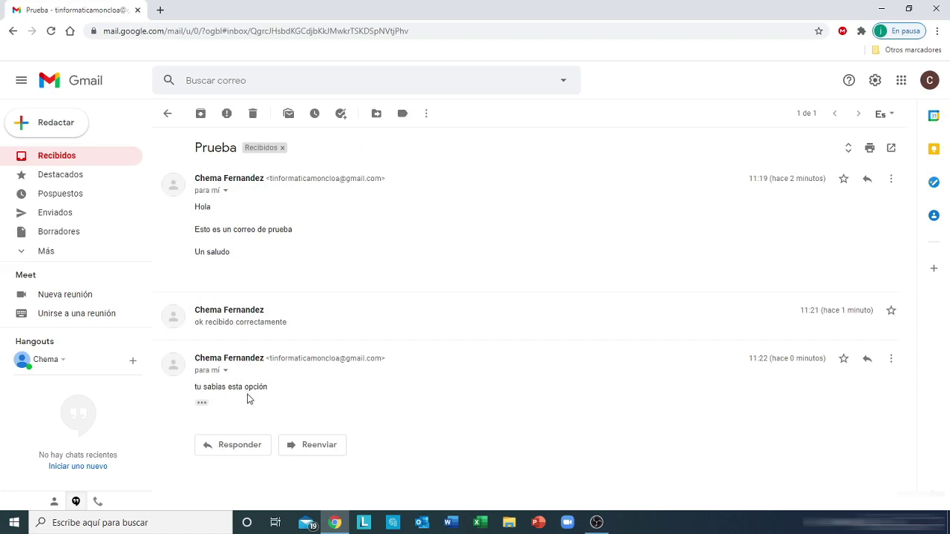
pyautogui.click(240, 452)
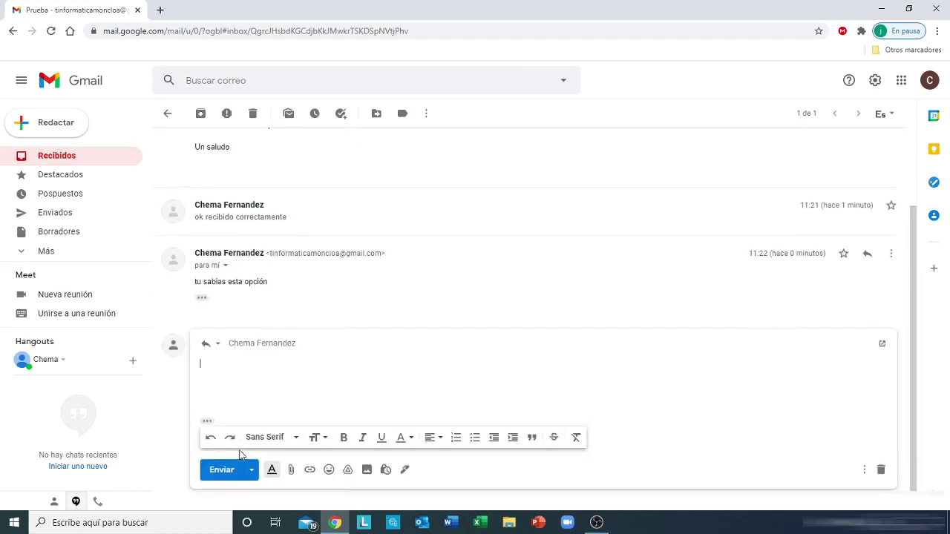
pyautogui.write('si')
pyautogui.click(212, 471)
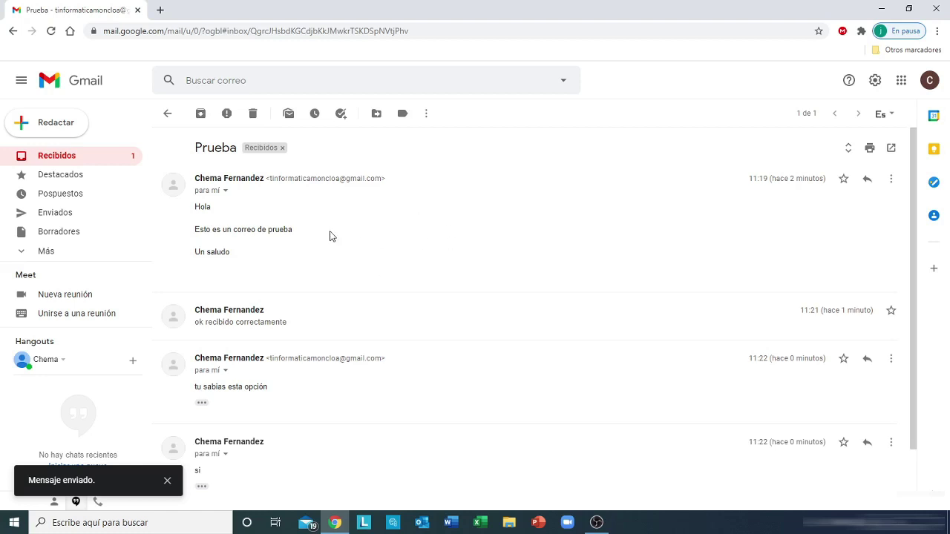
# Examine how the "Prueba" conversation is grouped in the inbox and how its messages are listed when reopened.
pyautogui.click(114, 156)
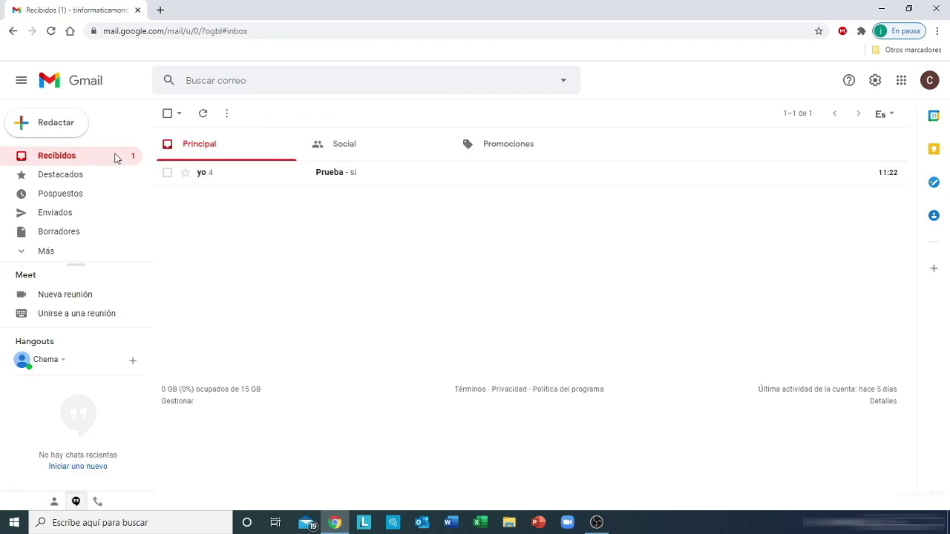
pyautogui.click(274, 178)
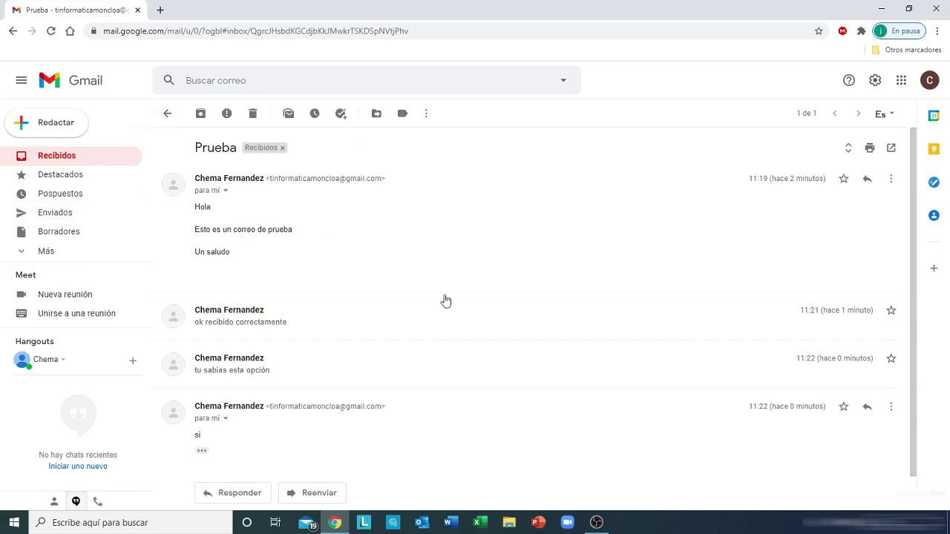
pyautogui.click(168, 115)
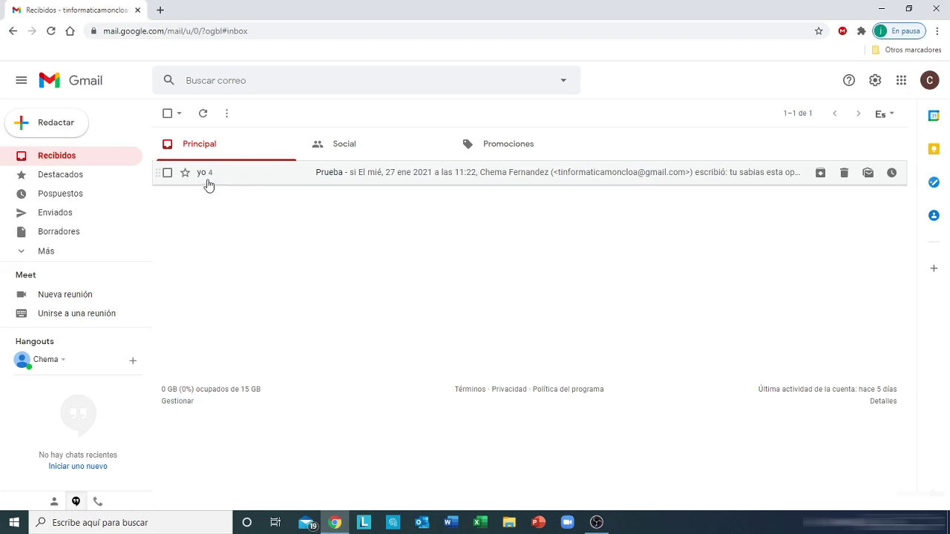
pyautogui.click(270, 182)
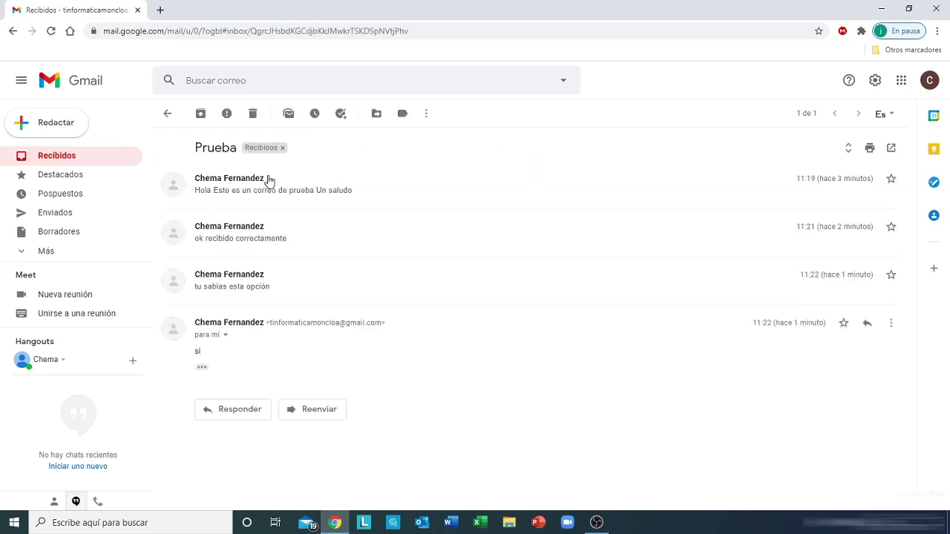
# Expand the first message of the "Prueba" conversation and forward the latest one to the suggested contact with the text "reenvio".
pyautogui.click(267, 181)
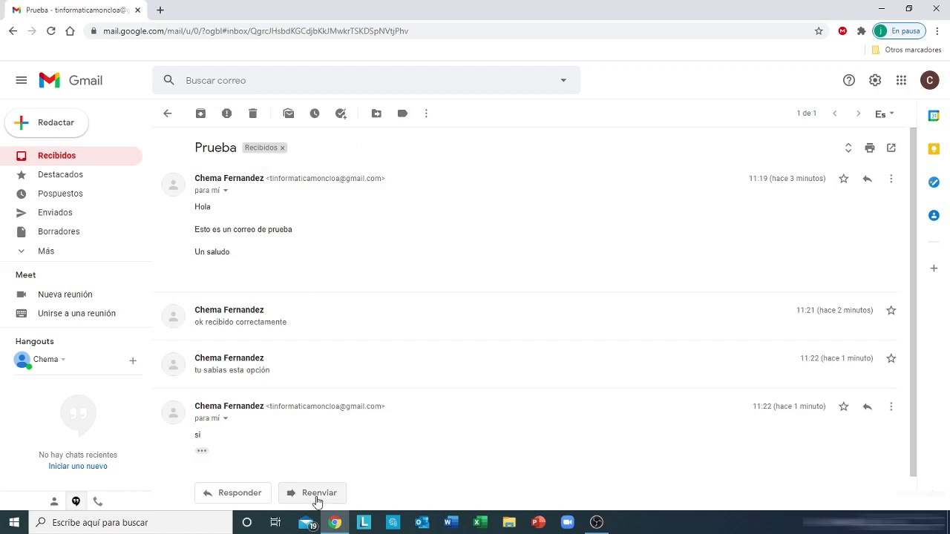
pyautogui.click(317, 500)
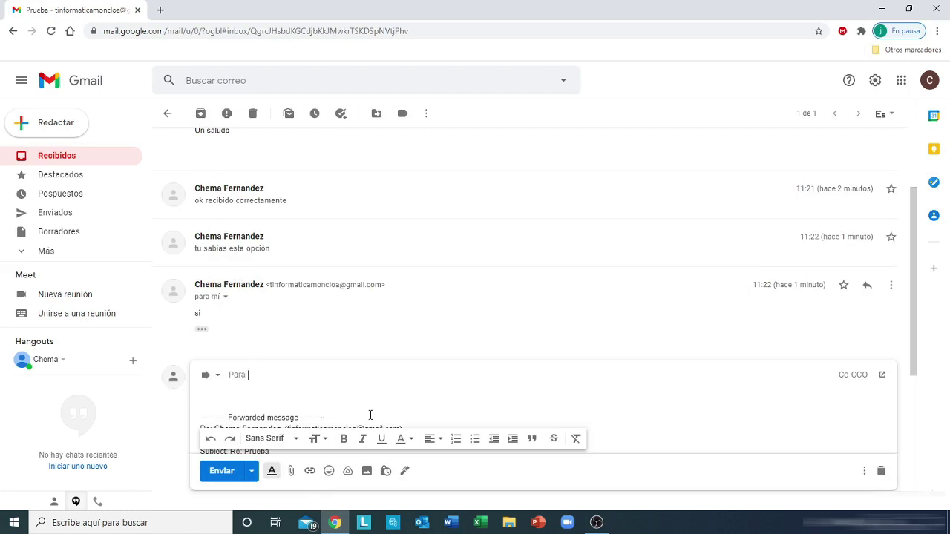
pyautogui.moveTo(912, 377); pyautogui.dragTo(921, 421)
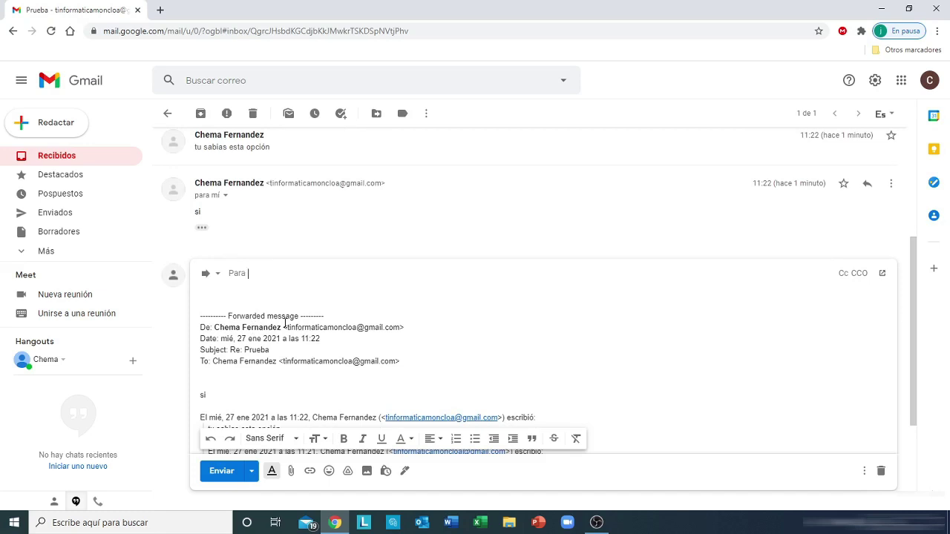
pyautogui.write('t')
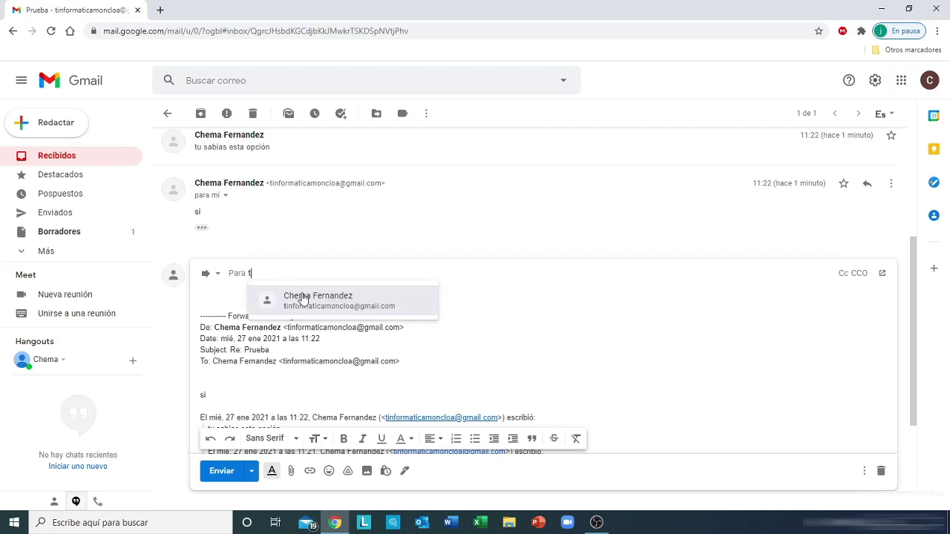
pyautogui.click(304, 294)
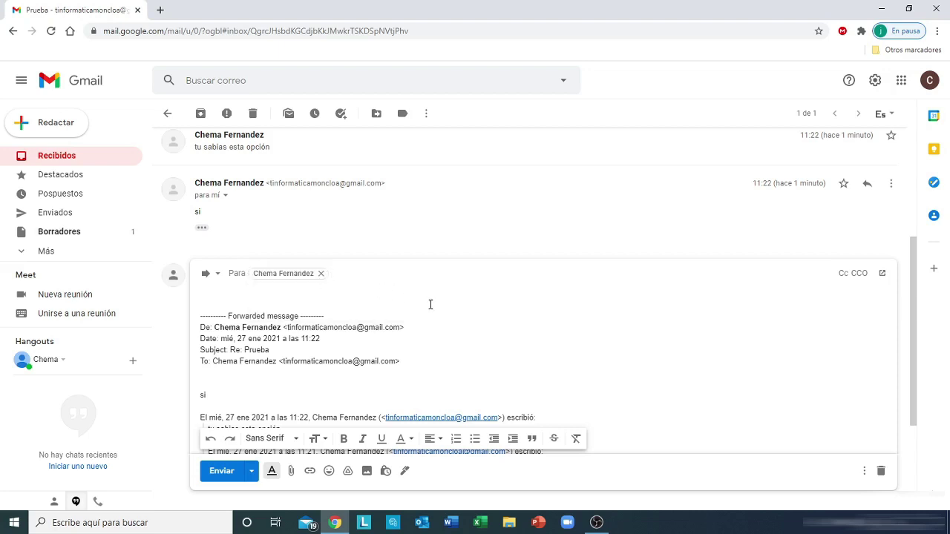
pyautogui.click(216, 296)
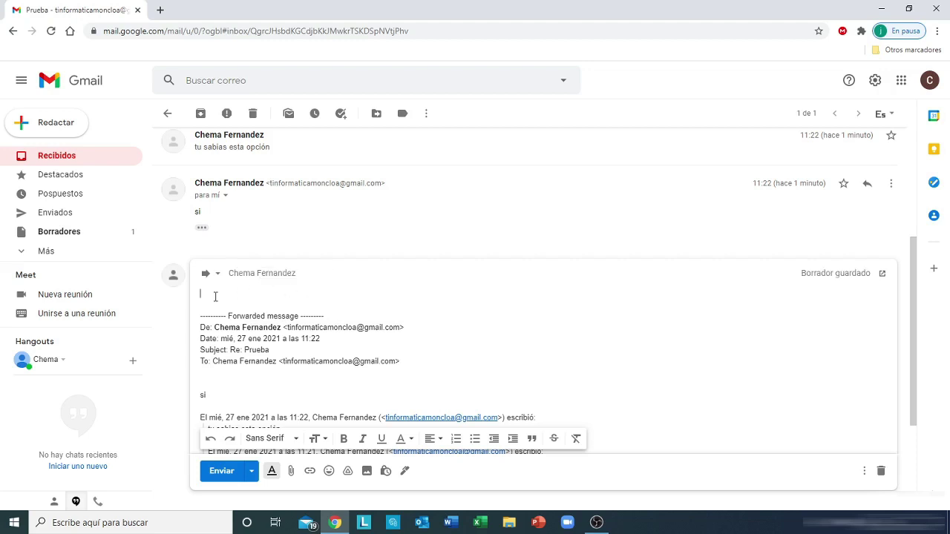
pyautogui.write('t')
pyautogui.write('eenvio')
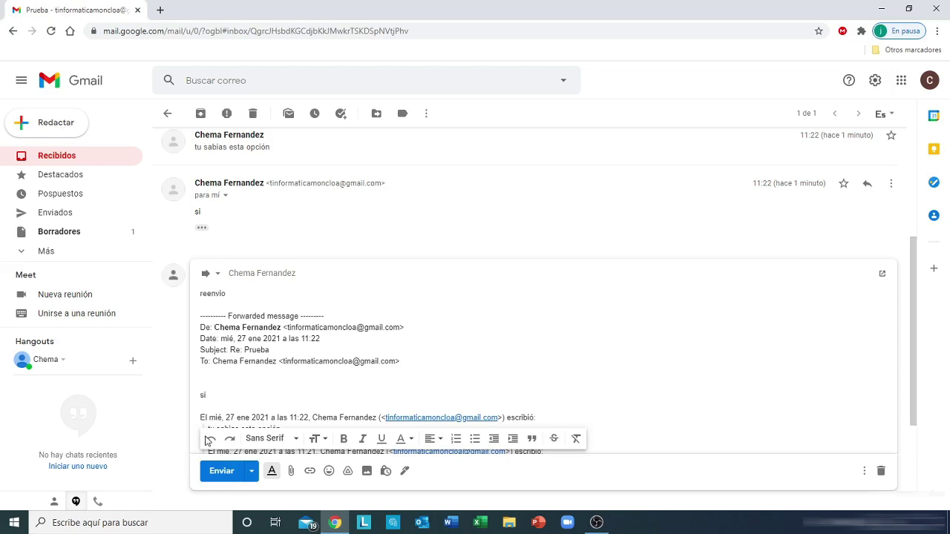
pyautogui.click(213, 472)
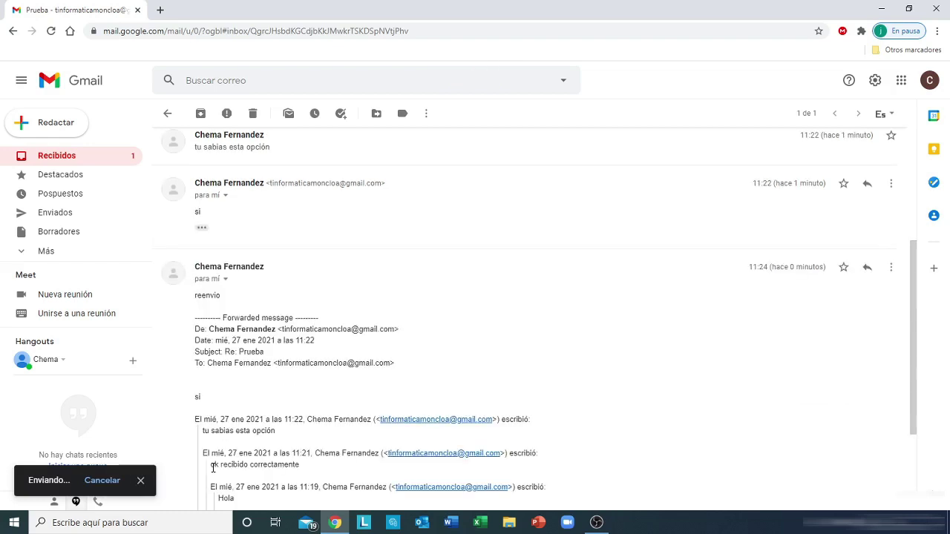
# Reopen the "Prueba" conversation from the inbox, expand its collapsed messages and review the whole thread.
pyautogui.click(106, 165)
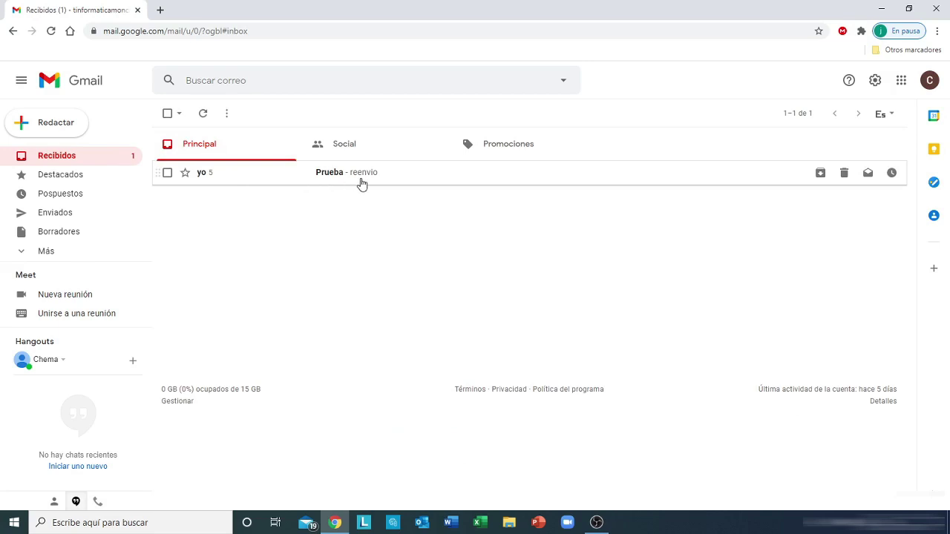
pyautogui.click(231, 177)
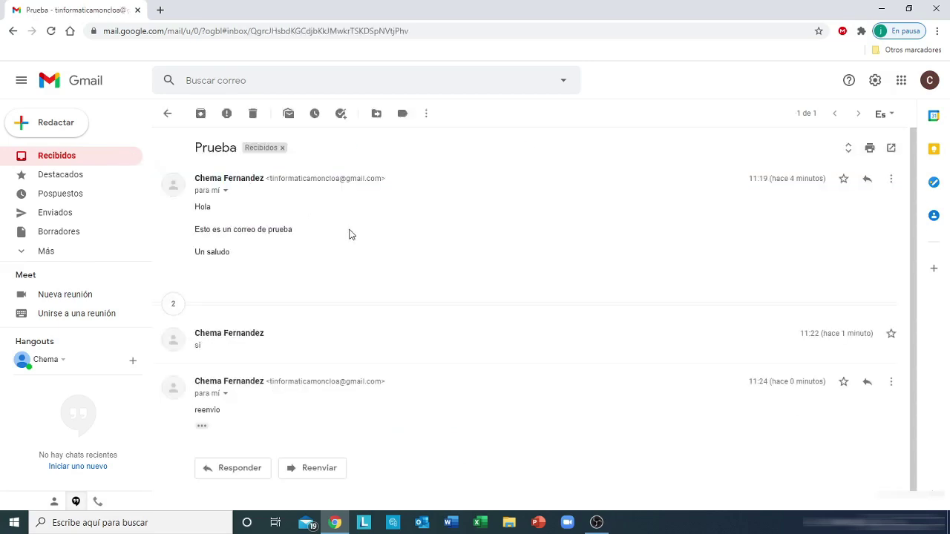
pyautogui.moveTo(919, 235); pyautogui.dragTo(919, 270)
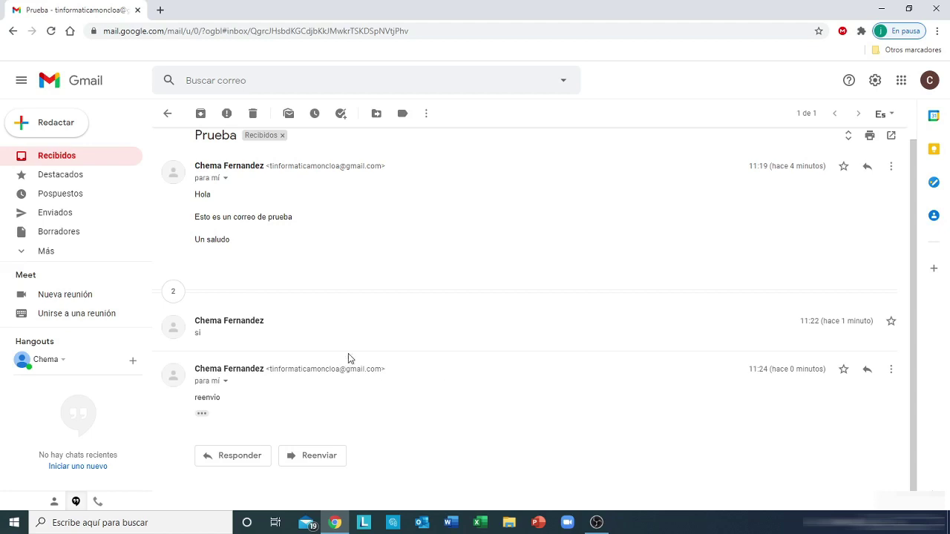
pyautogui.click(173, 291)
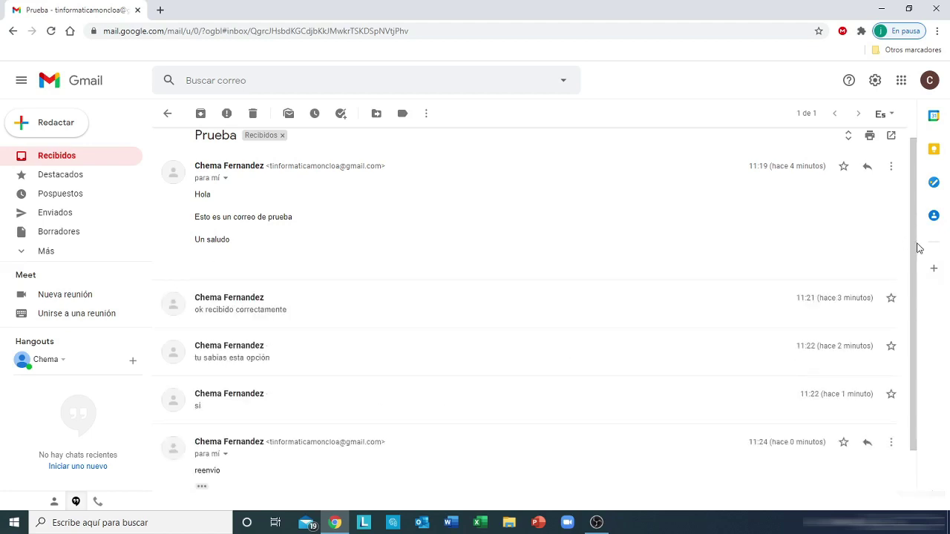
pyautogui.scroll(-2, 914, 252)
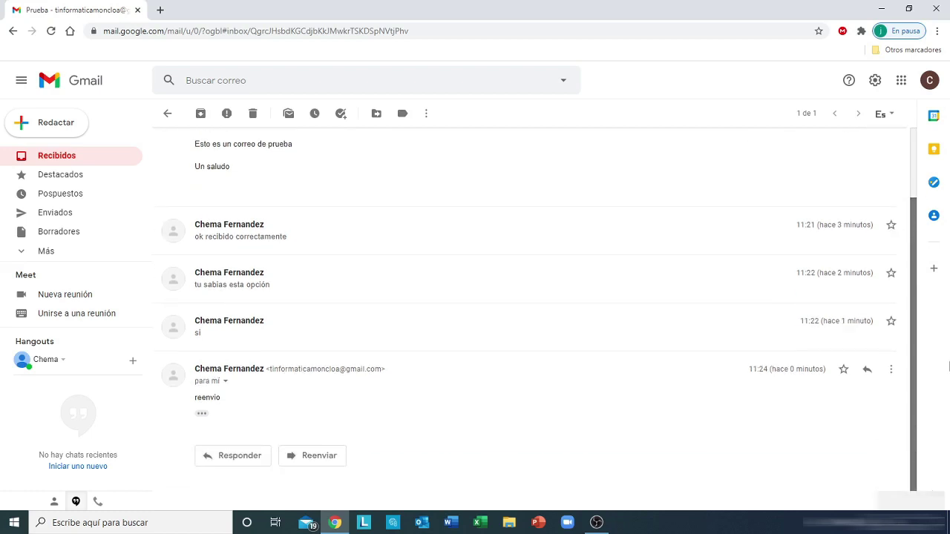
pyautogui.scroll(2, 939, 297)
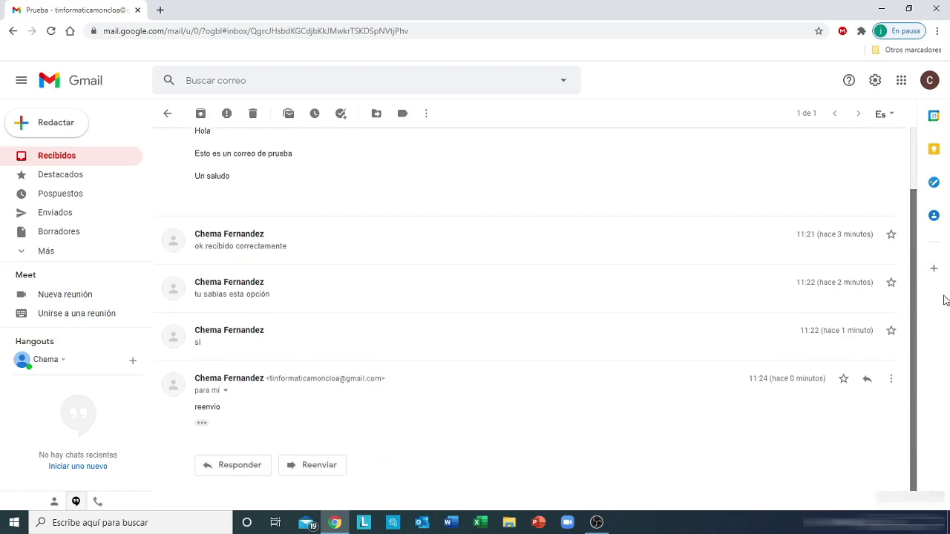
pyautogui.scroll(-2, 550, 371)
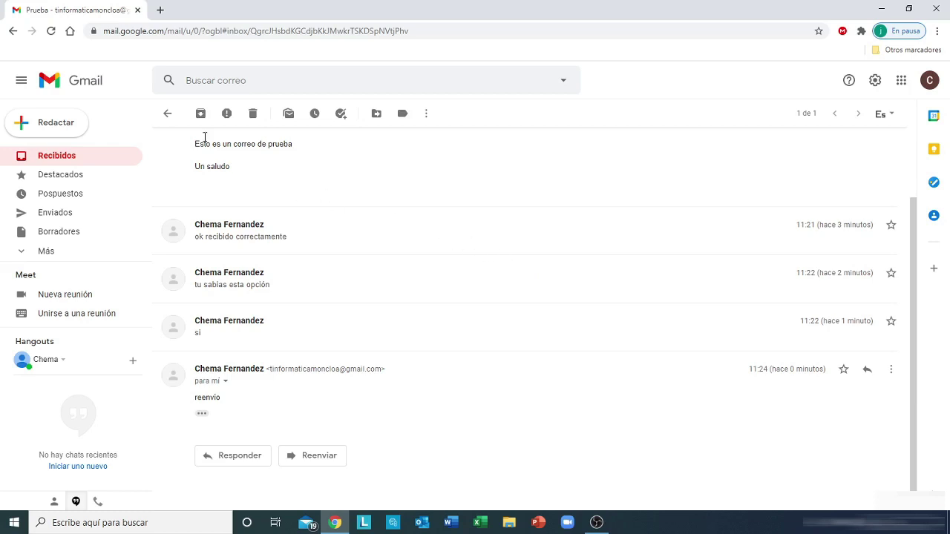
# Return to the inbox and delete the "Prueba" conversation.
pyautogui.click(169, 114)
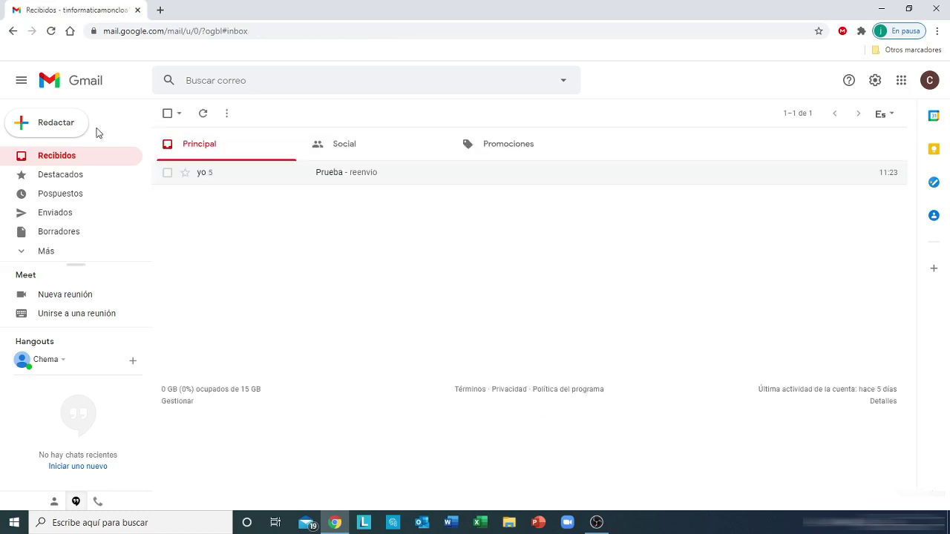
pyautogui.click(167, 173)
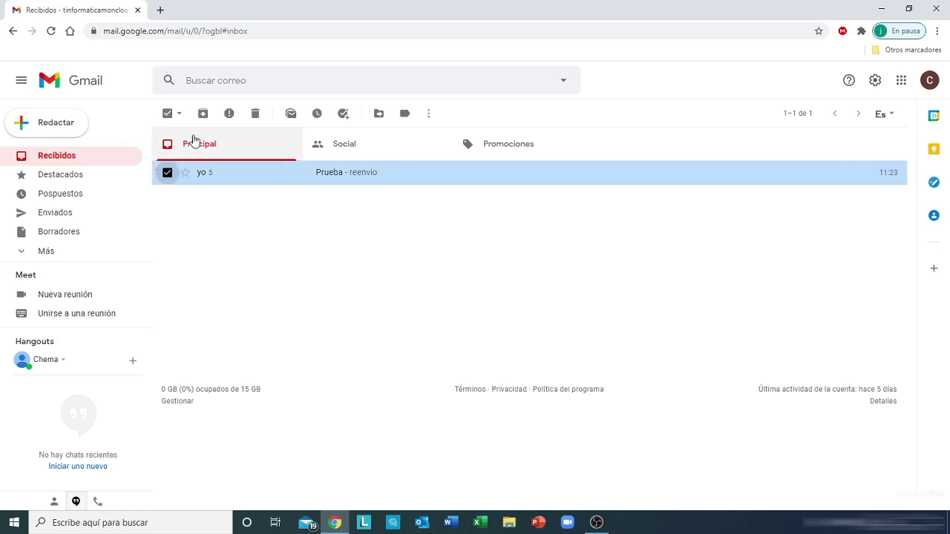
pyautogui.click(255, 113)
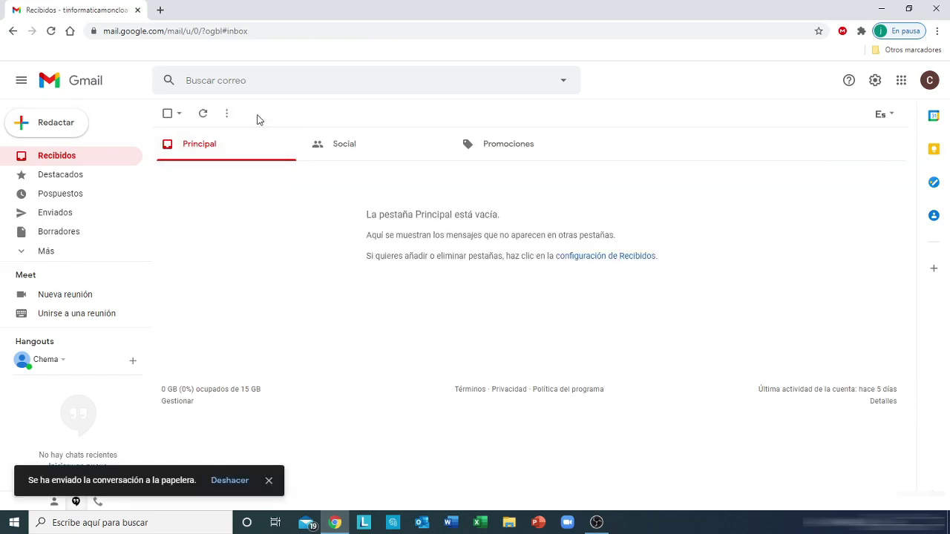
# Start a new message to the suggested contact with the subject "correo con fichero adjunto".
pyautogui.click(72, 133)
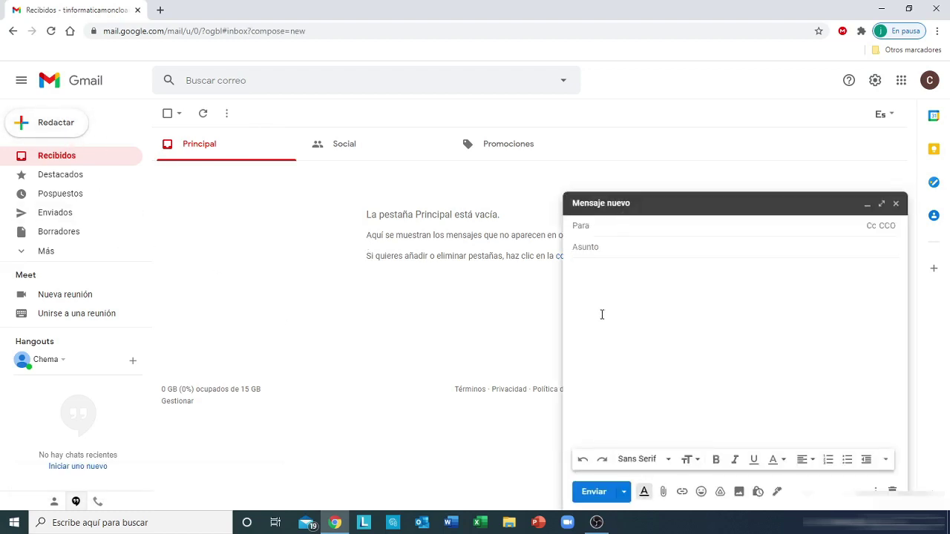
pyautogui.write('ti')
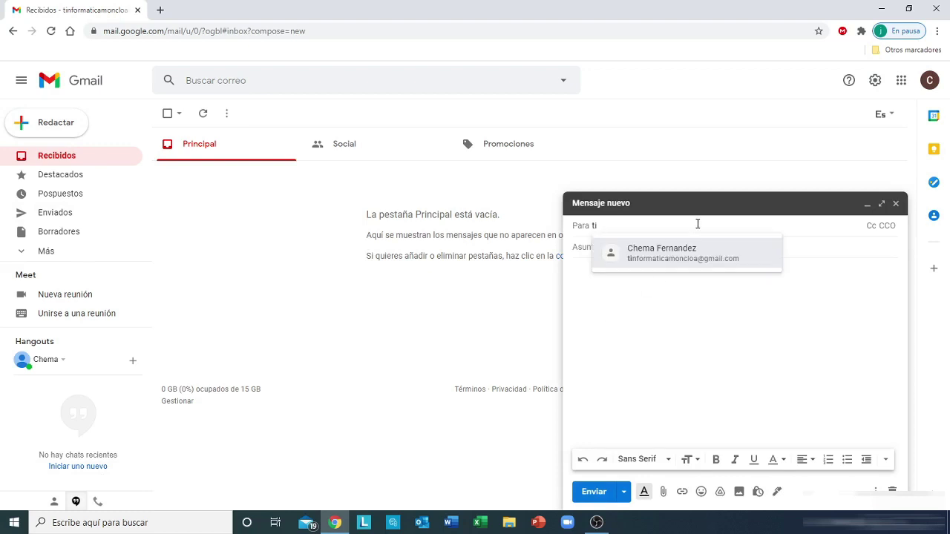
pyautogui.click(691, 254)
pyautogui.click(605, 249)
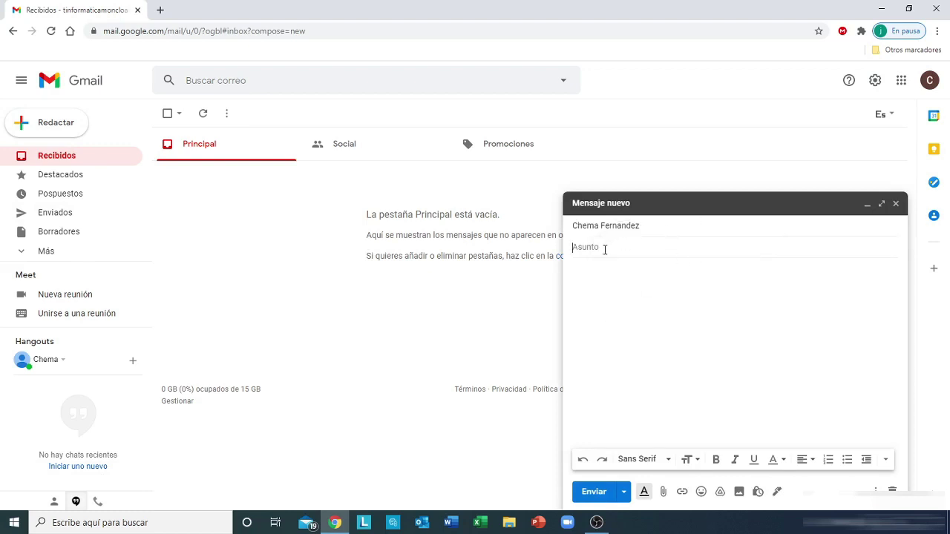
pyautogui.write('C')
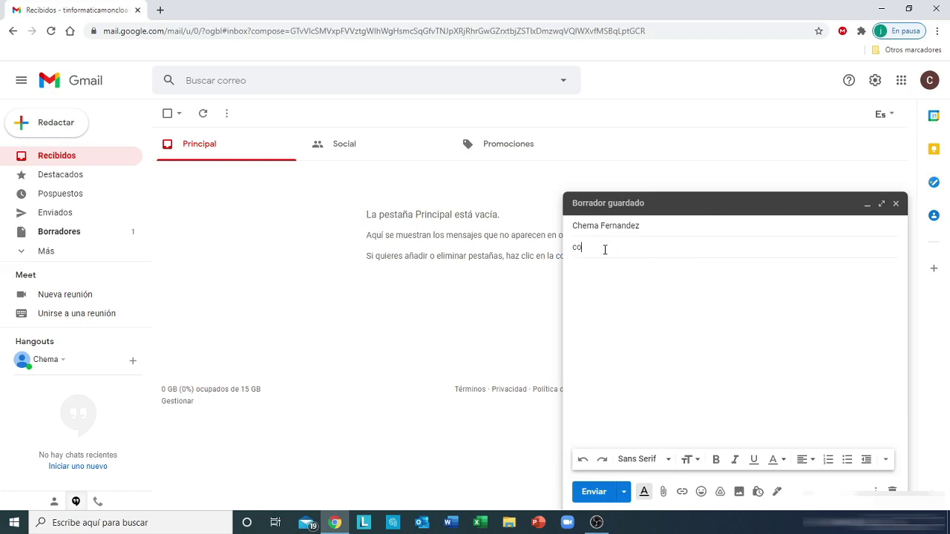
pyautogui.write('orreo con ficher')
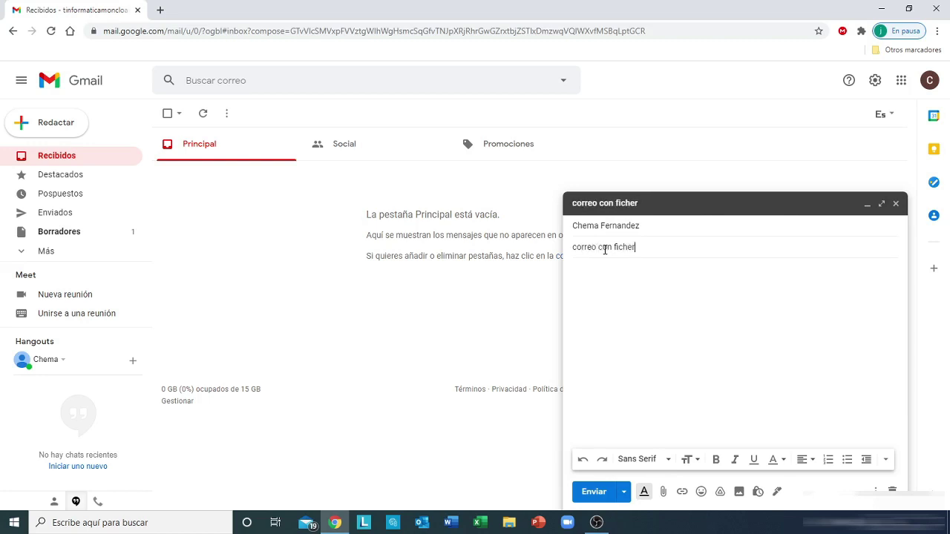
pyautogui.write('o adjunto')
# Write the message body "Hola", "Esto es una prueba de correo con fichero adjunto" and "Un saludo" as separate paragraphs.
pyautogui.click(591, 275)
pyautogui.write('Hola')
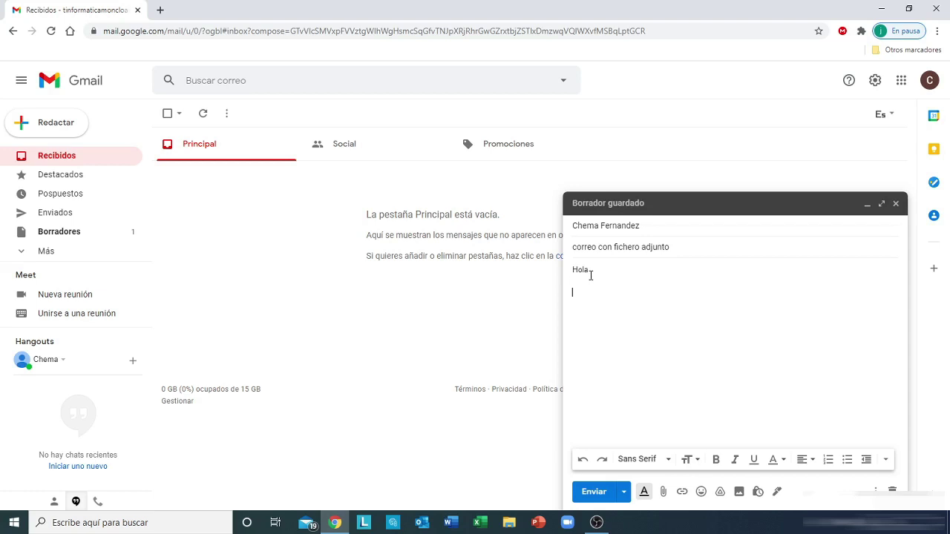
pyautogui.write('Esto es un')
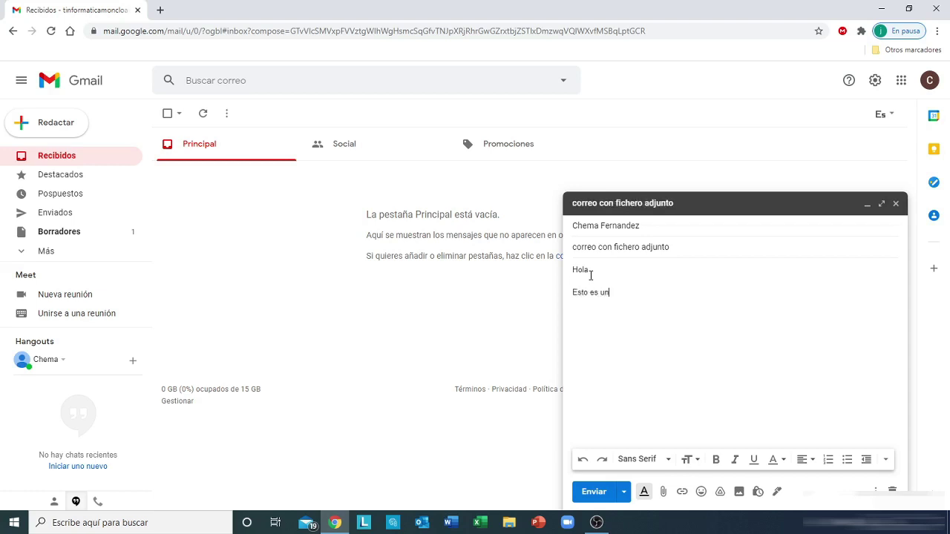
pyautogui.write('a prueba de correo con fu')
pyautogui.write('chero adju')
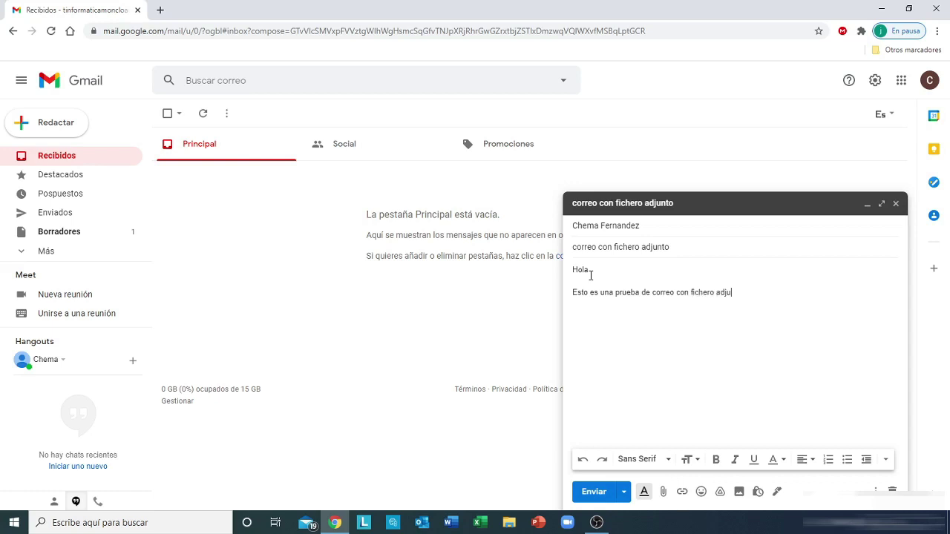
pyautogui.write('nto')
pyautogui.press('Return')
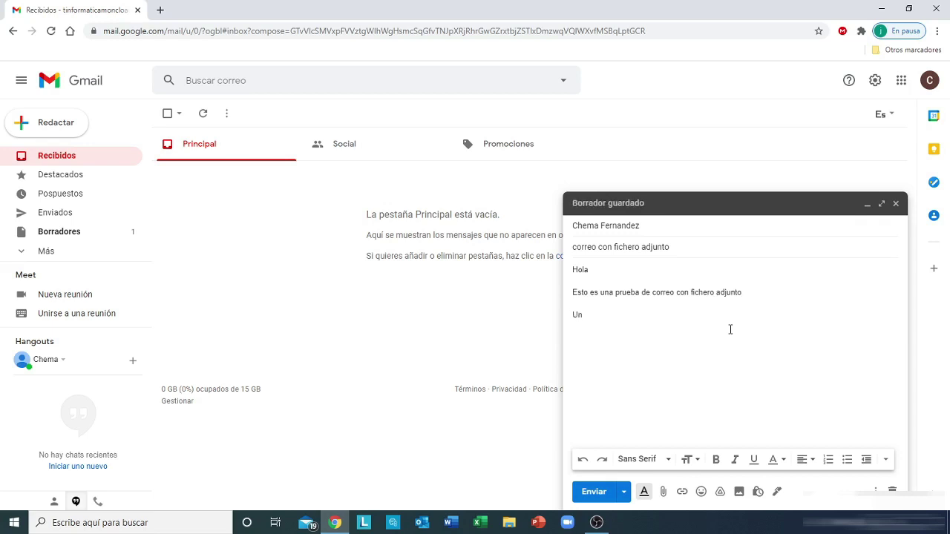
pyautogui.write('Un saludo')
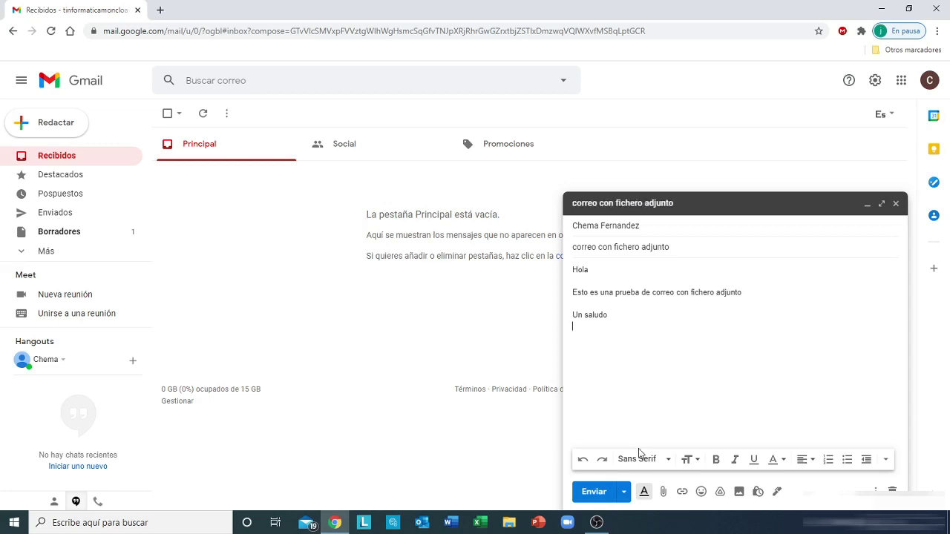
# Attach the image aguacate from the Imágenes folder to the message and send it.
pyautogui.click(664, 493)
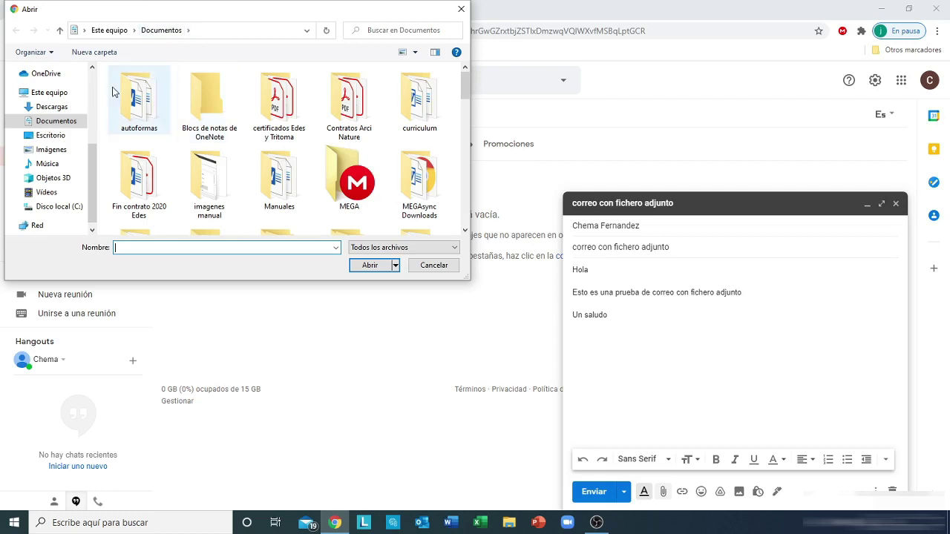
pyautogui.click(65, 153)
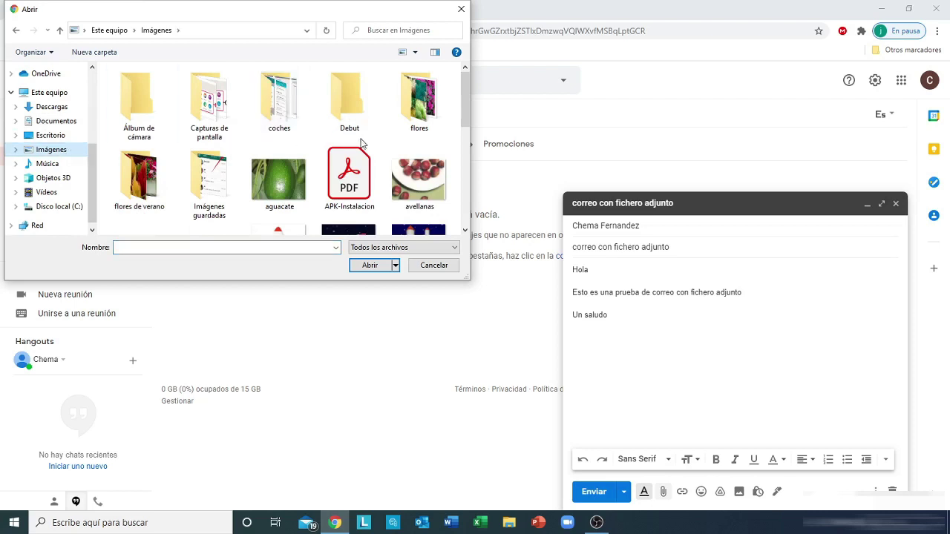
pyautogui.click(280, 187)
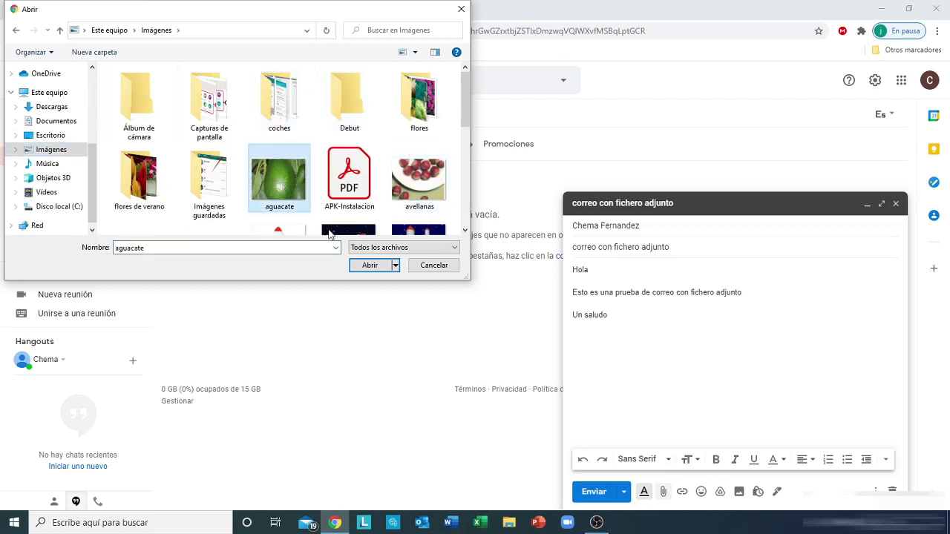
pyautogui.click(369, 266)
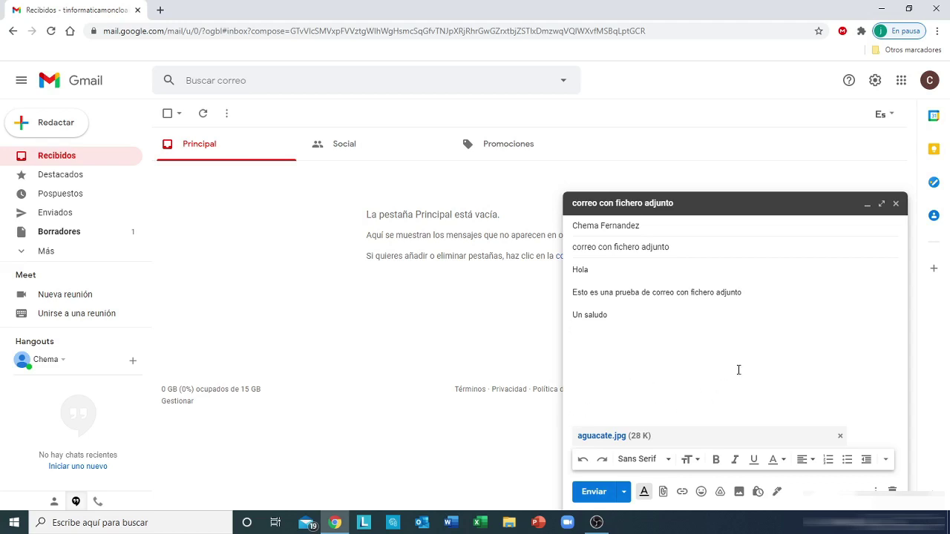
pyautogui.click(591, 494)
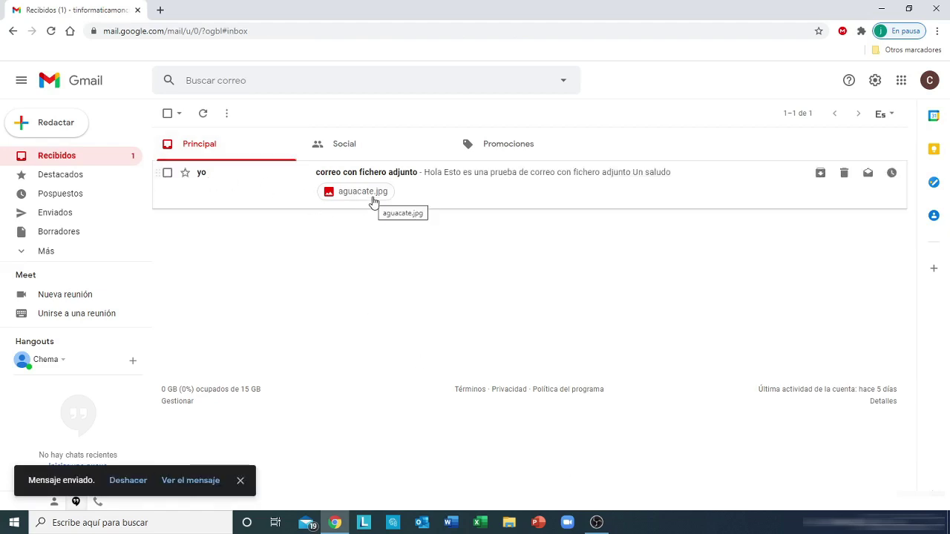
# Open the received "correo con fichero adjunto" message and preview its attached avocado image.
pyautogui.click(463, 186)
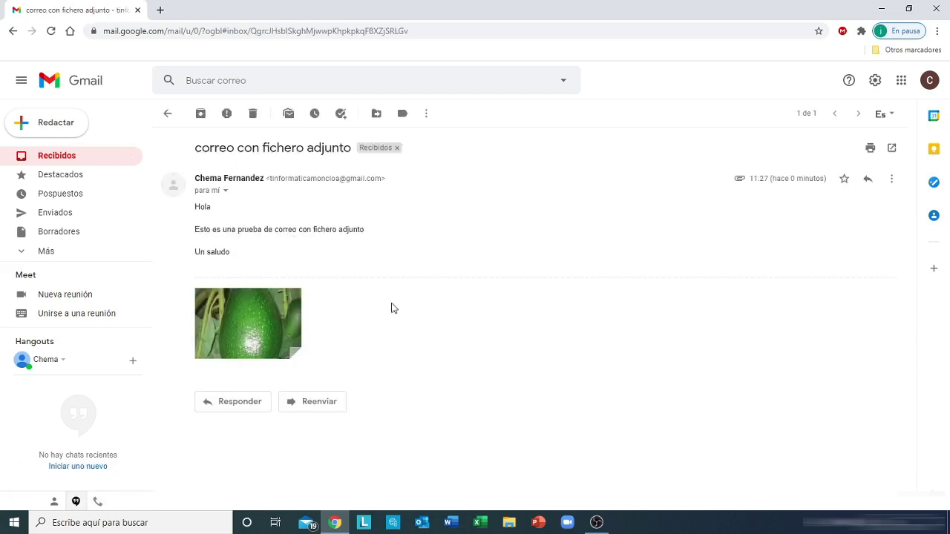
pyautogui.click(267, 319)
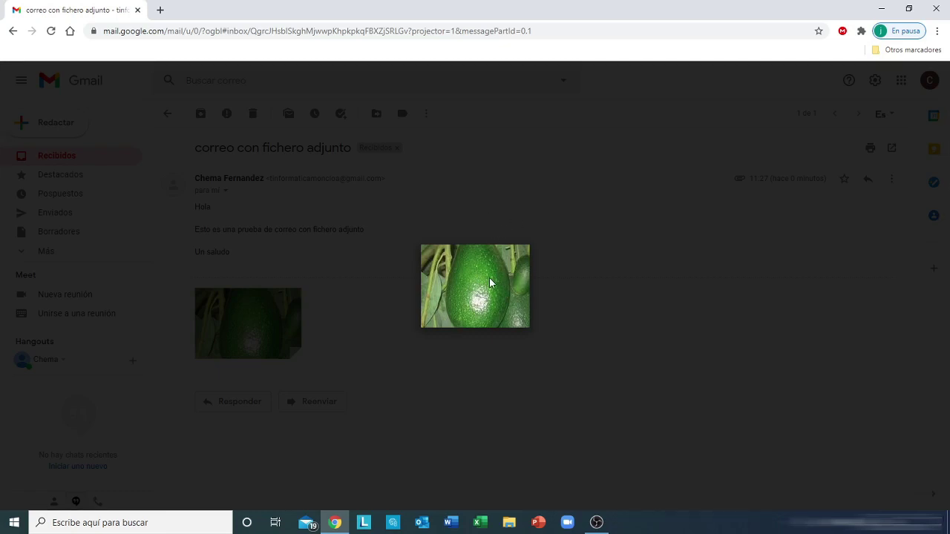
# Download the attached image aguacate.jpg from its preview.
pyautogui.moveTo(799, 119)
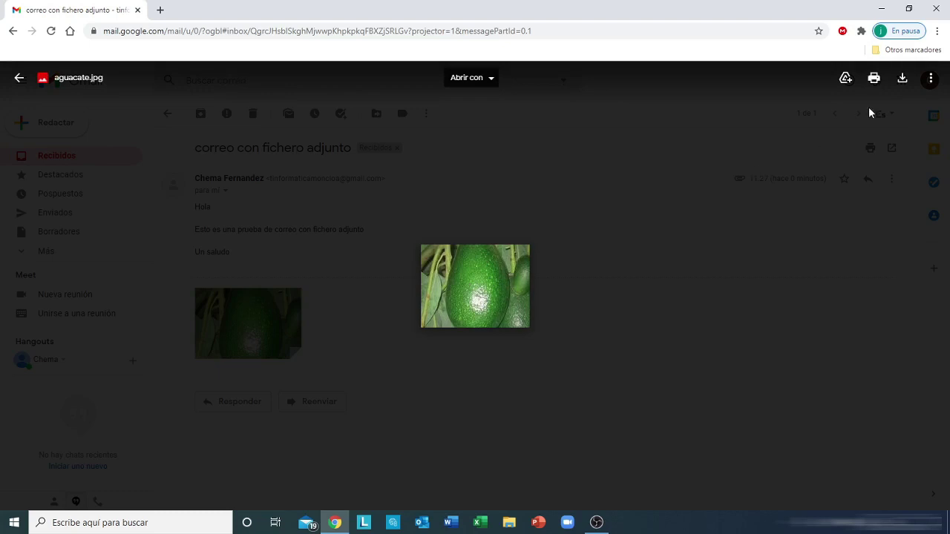
pyautogui.click(902, 80)
pyautogui.click(902, 82)
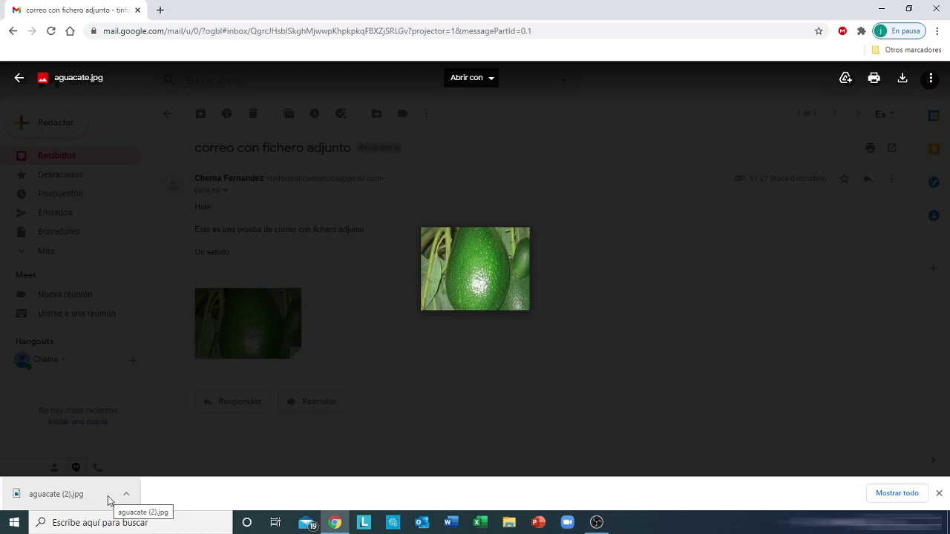
# Switch to File Explorer, check the Descargas folder for the downloaded avocado image, and close the window.
pyautogui.click(510, 524)
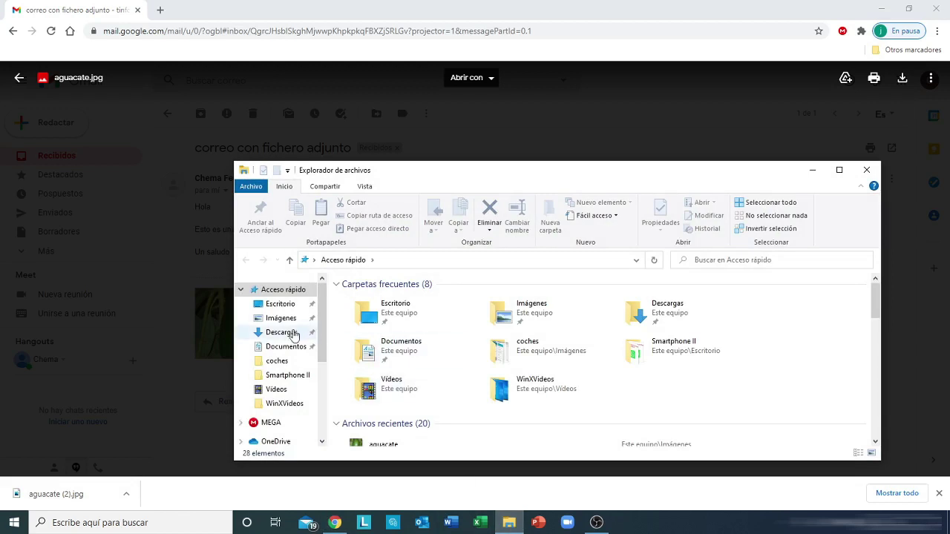
pyautogui.click(291, 334)
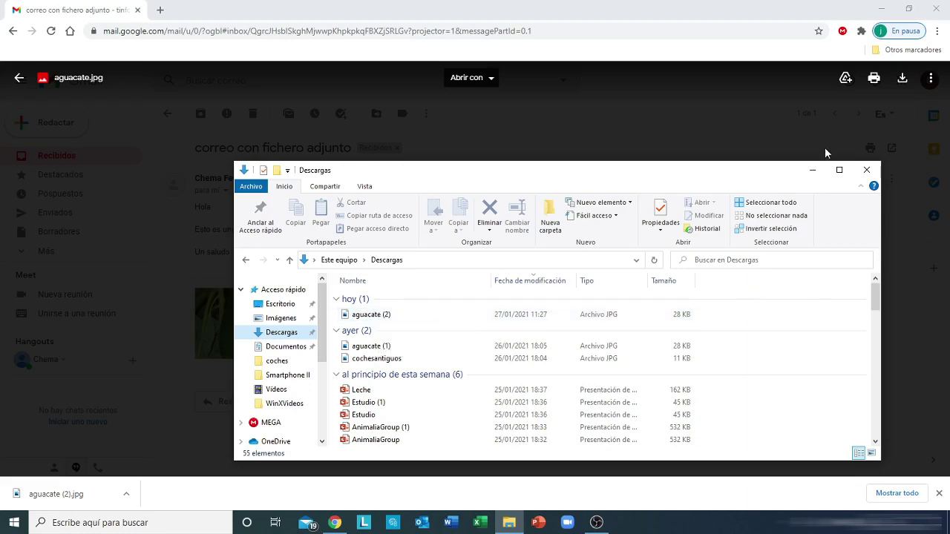
pyautogui.click(866, 170)
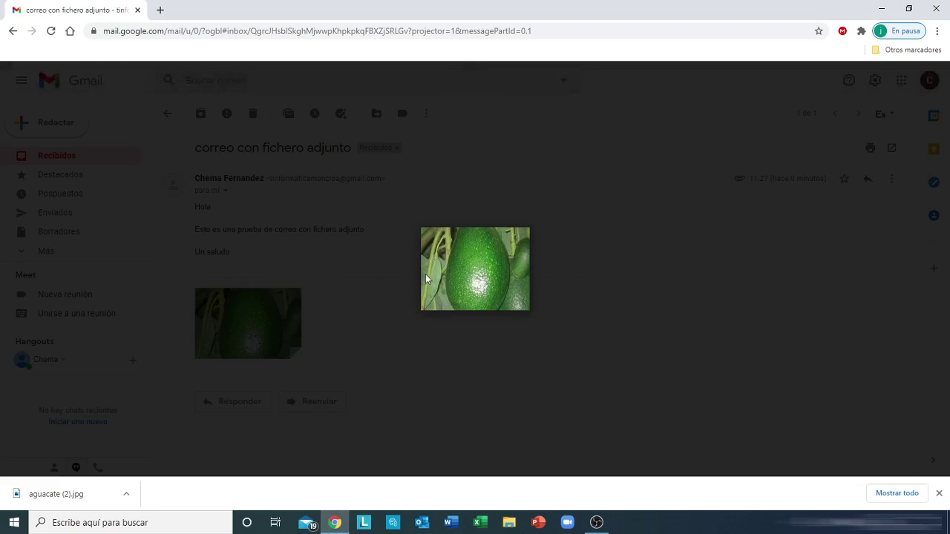
# Open the downloaded aguacate (2).jpg directly from the browser and bring its Photos window to the front.
pyautogui.moveTo(490, 160)
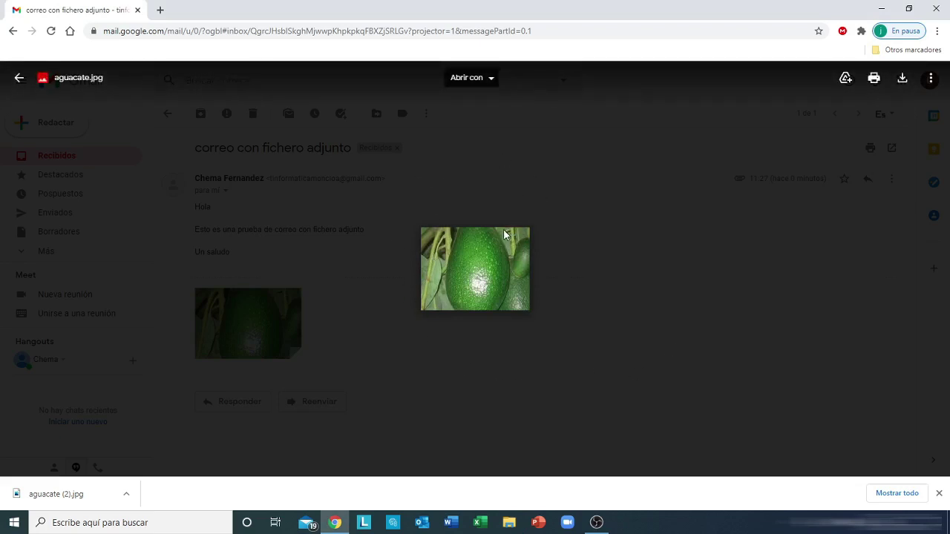
pyautogui.click(80, 494)
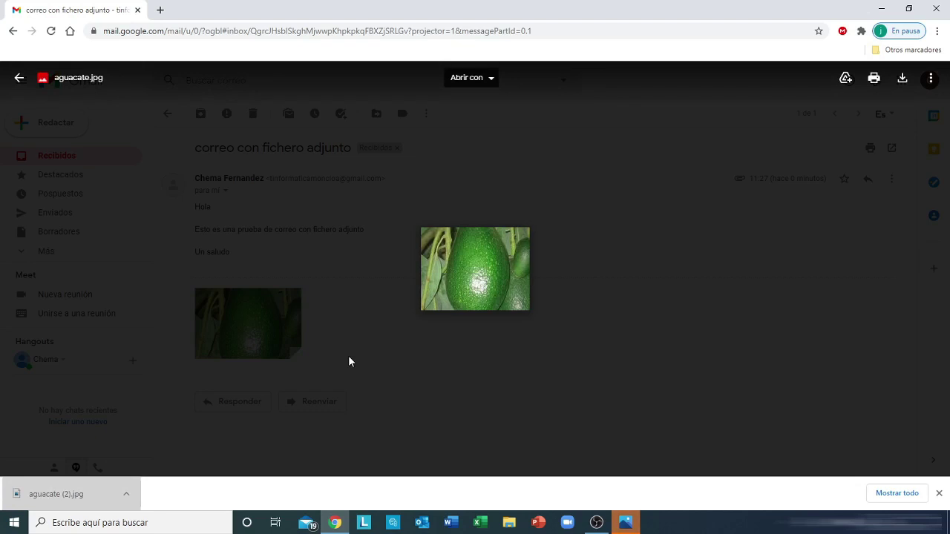
pyautogui.click(626, 523)
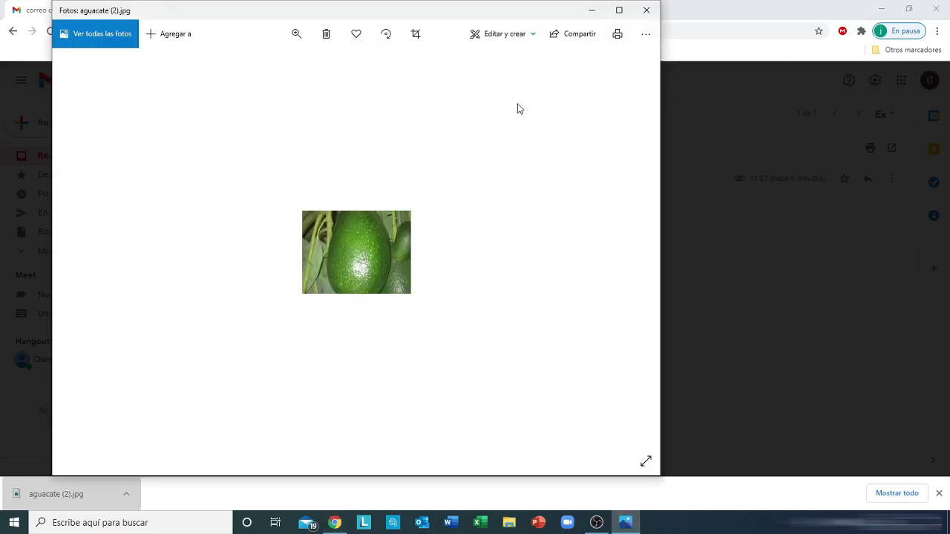
# Examine the Save As dialog for a copy of the downloaded image and cancel it without saving.
pyautogui.click(644, 38)
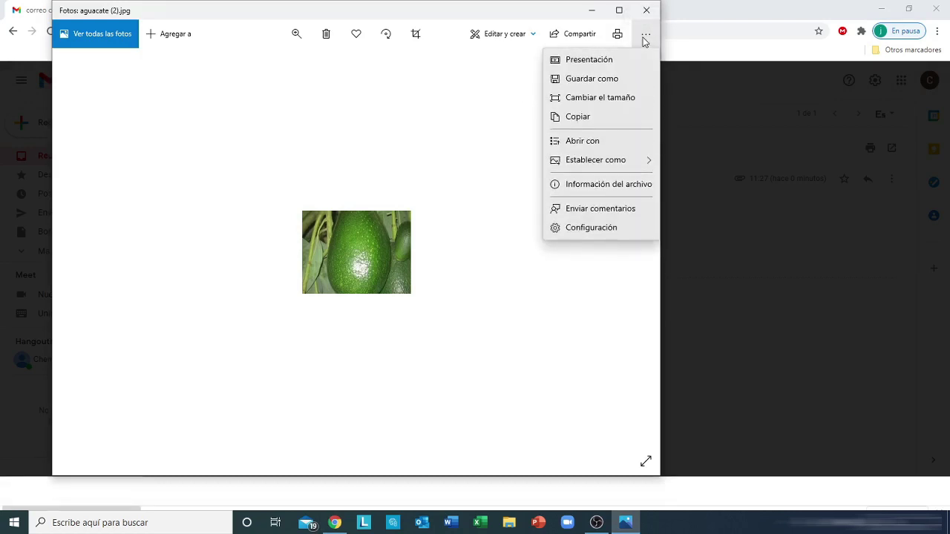
pyautogui.click(627, 86)
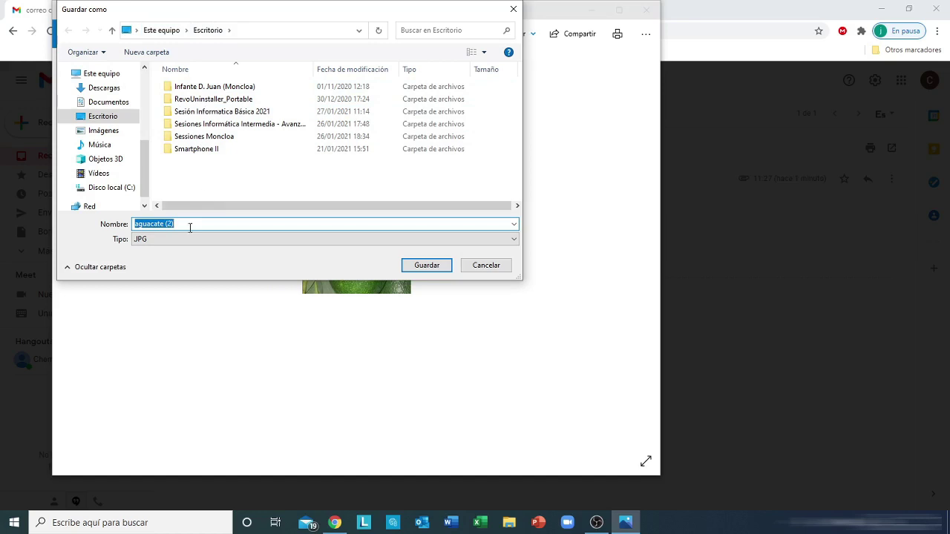
pyautogui.click(486, 266)
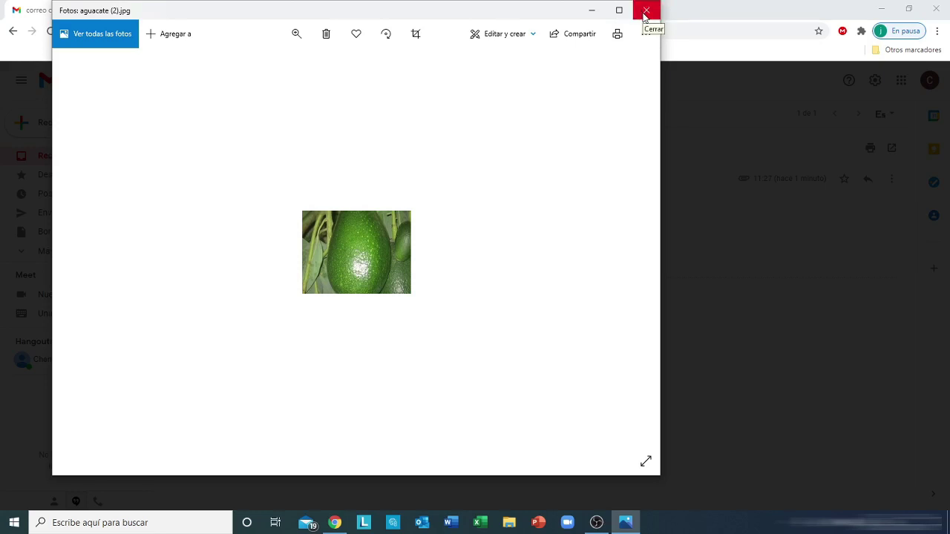
# Close the Photos window and leave the attachment preview to return to the received message.
pyautogui.click(645, 15)
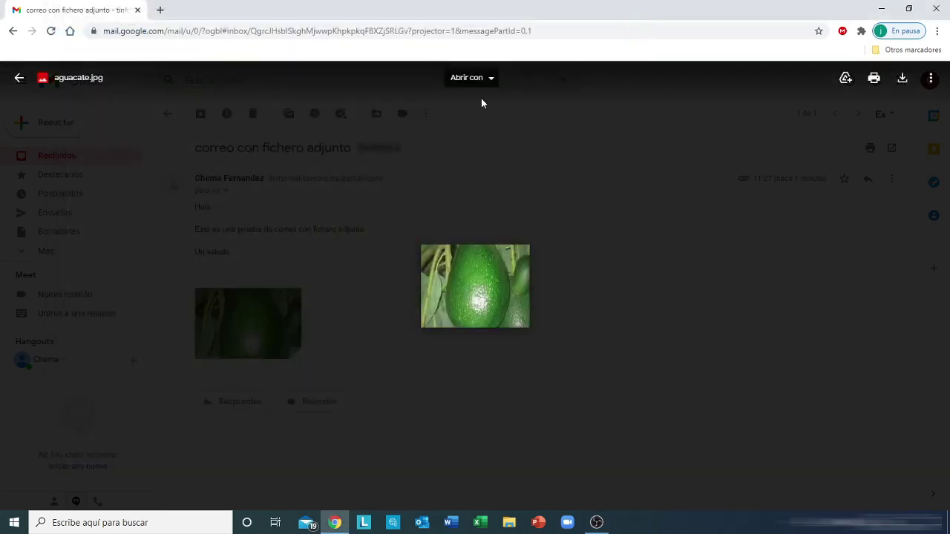
pyautogui.click(20, 79)
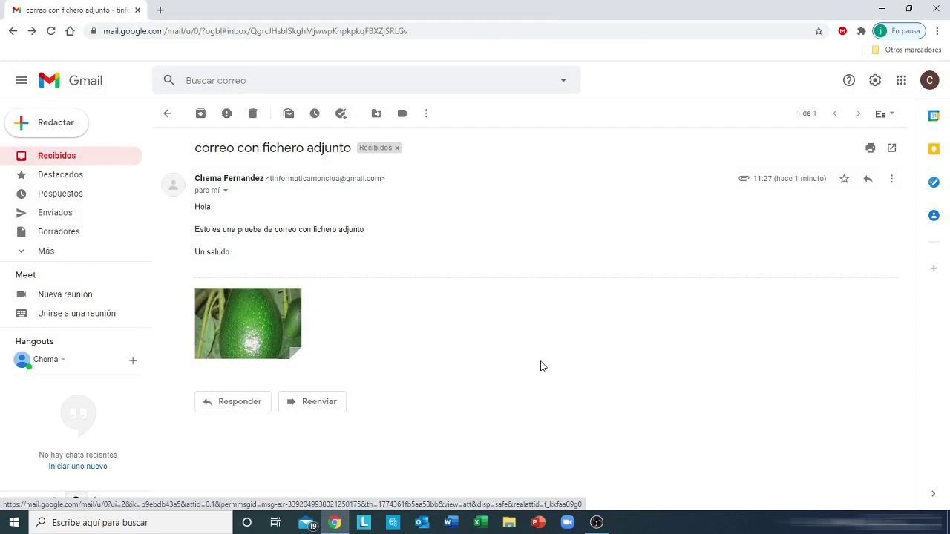
# Start a new message, attach the image avellanas from the Imágenes folder, and remove that attachment again.
pyautogui.click(78, 128)
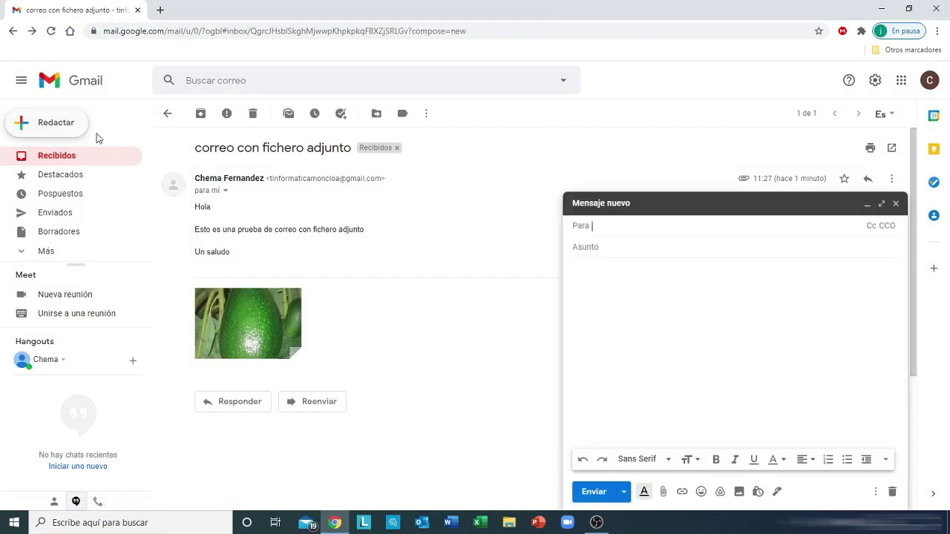
pyautogui.click(663, 492)
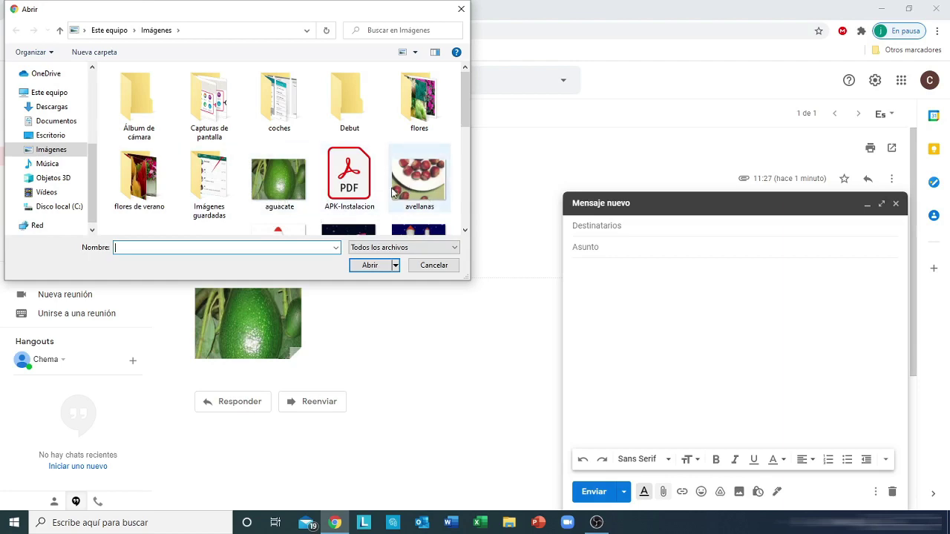
pyautogui.doubleClick(420, 185)
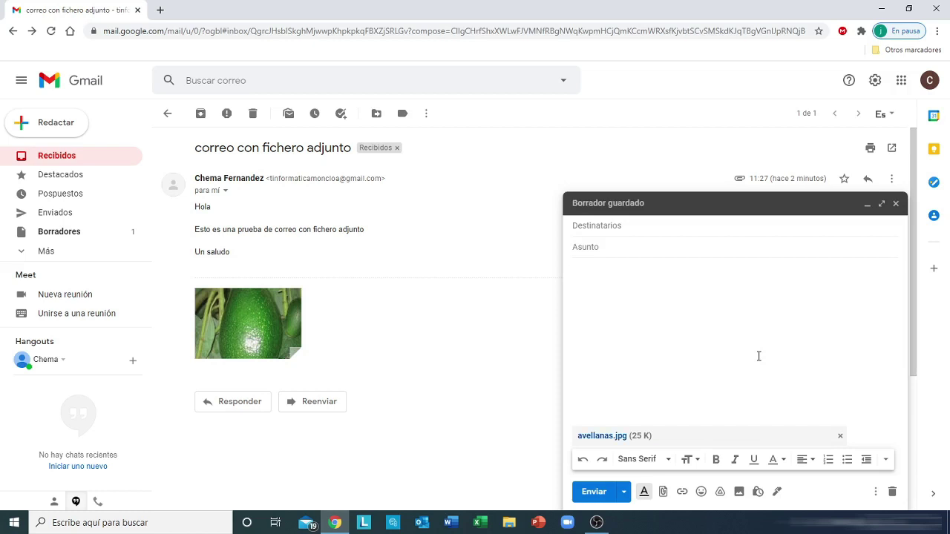
pyautogui.click(841, 438)
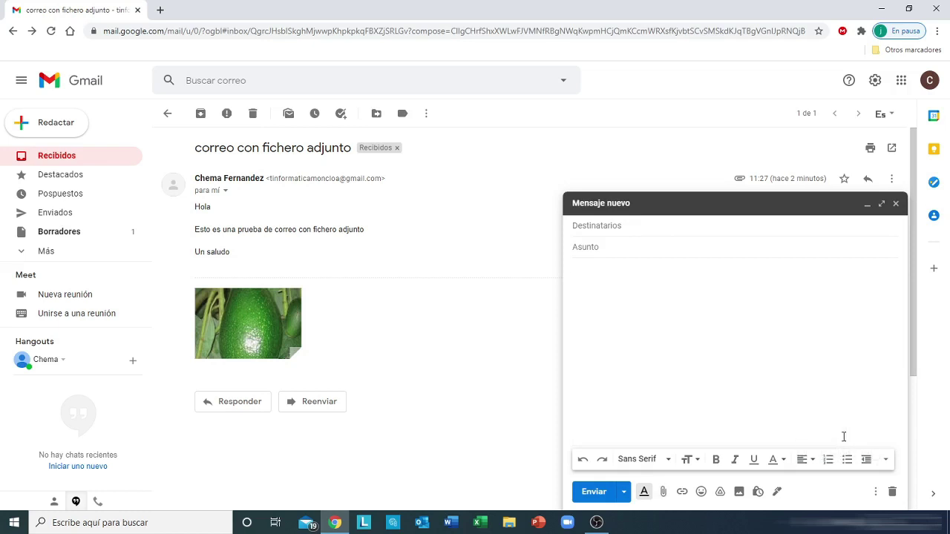
# Browse the Imágenes folder for a different file to attach and dismiss the file selection.
pyautogui.click(664, 493)
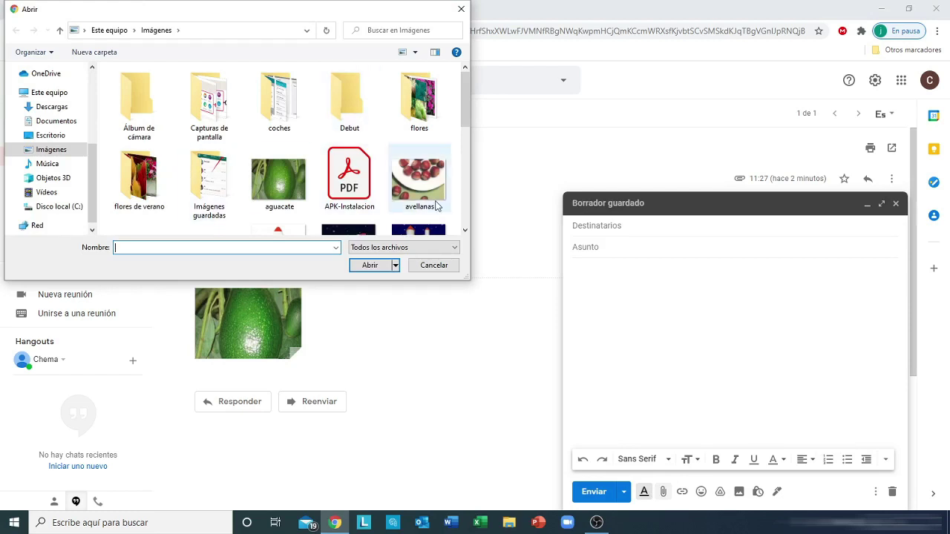
pyautogui.click(465, 232)
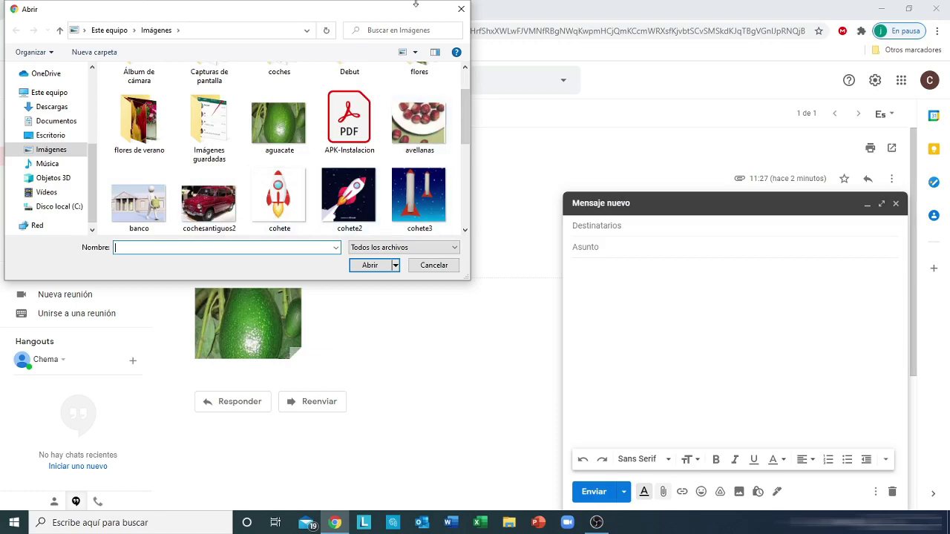
pyautogui.click(462, 11)
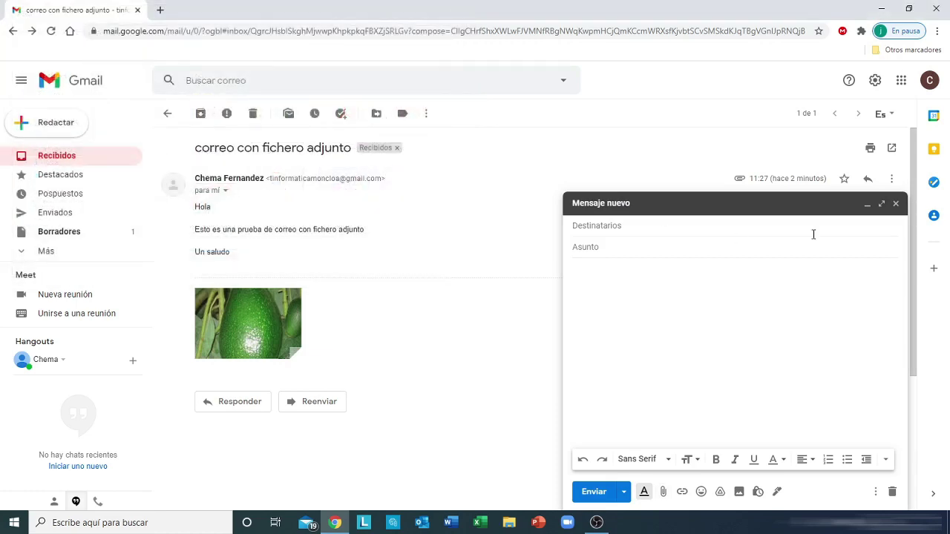
# Close the empty new message and return to the inbox.
pyautogui.click(895, 204)
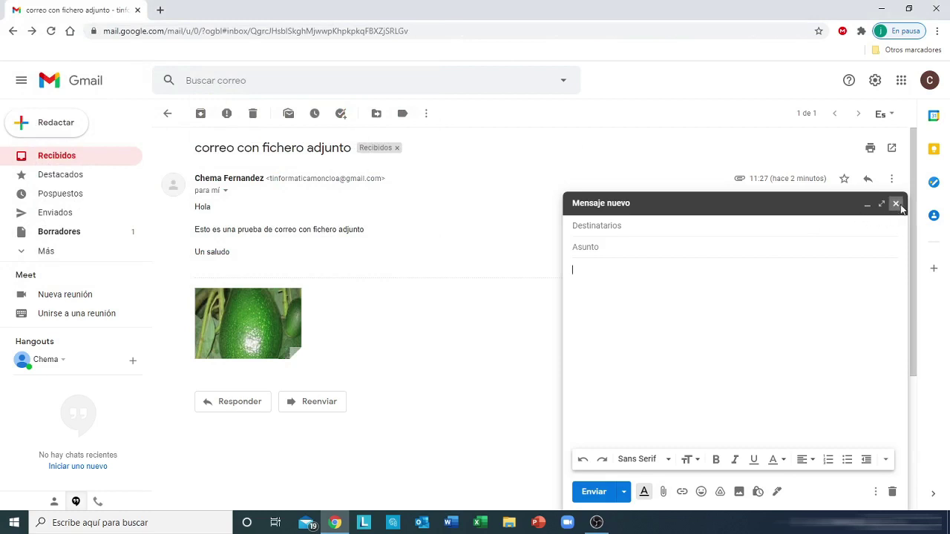
pyautogui.click(12, 32)
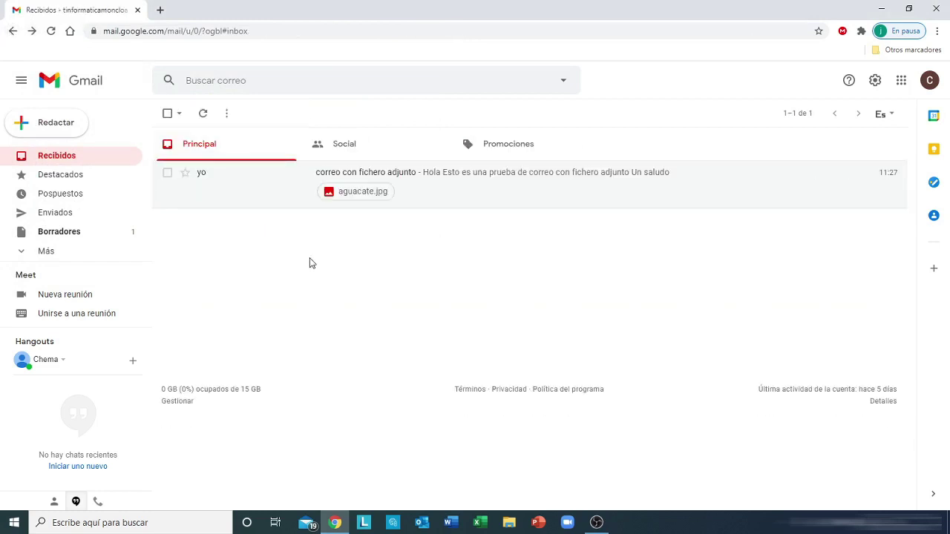